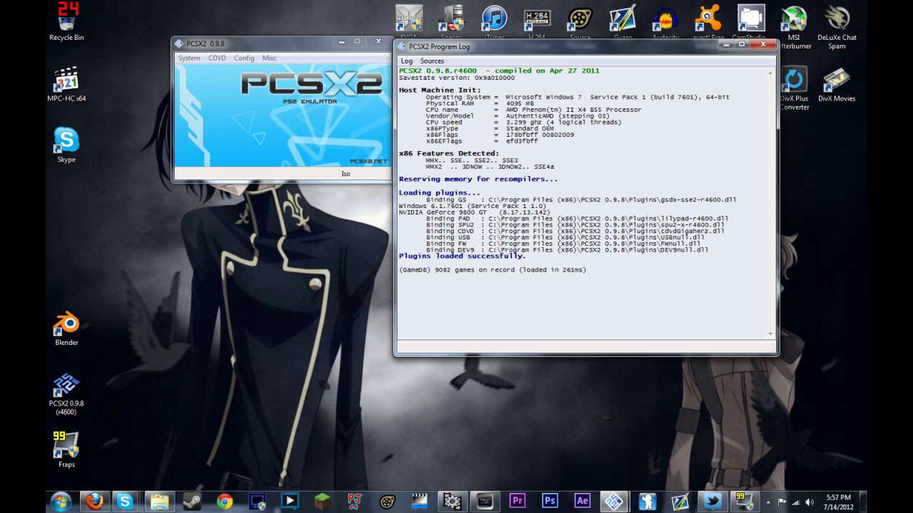
- Open the GSdx graphics plugin settings and set the internal resolution scaling to 2x Native
left_click(243, 58)
mouse_move(286, 113)
left_click(385, 160)
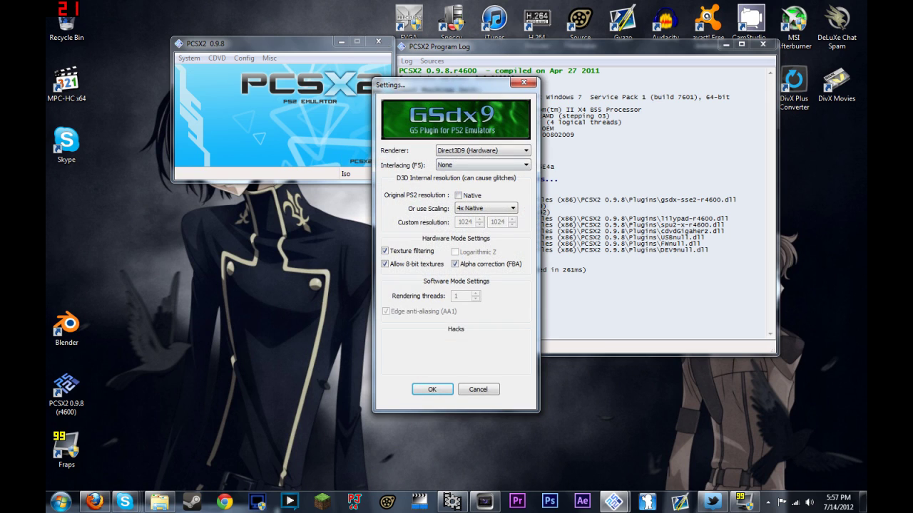
left_click(488, 209)
left_click(481, 218)
left_click(487, 208)
left_click(481, 226)
left_click(488, 208)
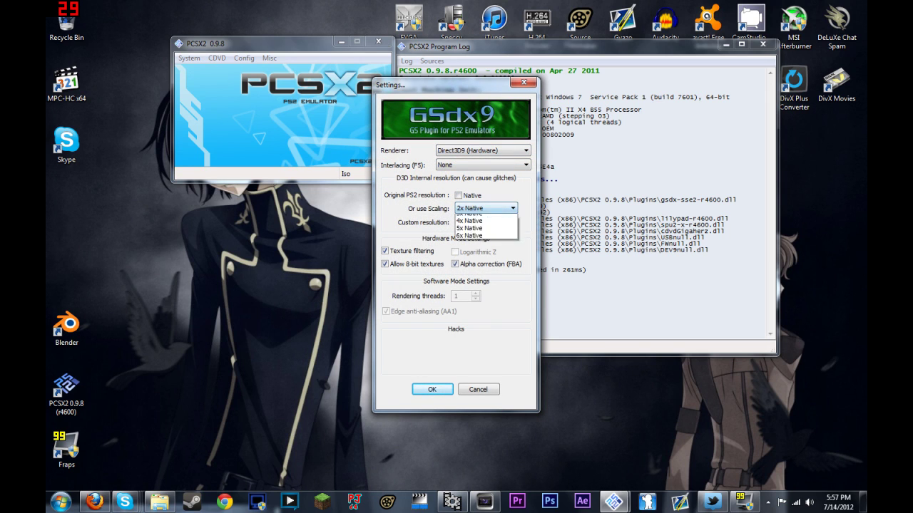
left_click(481, 233)
left_click(488, 208)
left_click(481, 226)
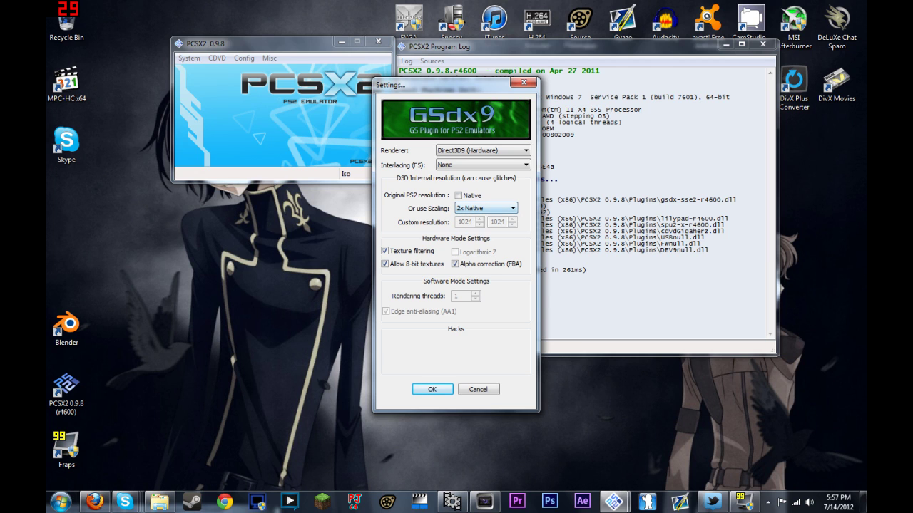
- Move the GSdx settings dialog aside and examine the graphics card's clocks and temperature in EVGA Precision X
left_click_drag(428, 83, 227, 44)
left_click(768, 502)
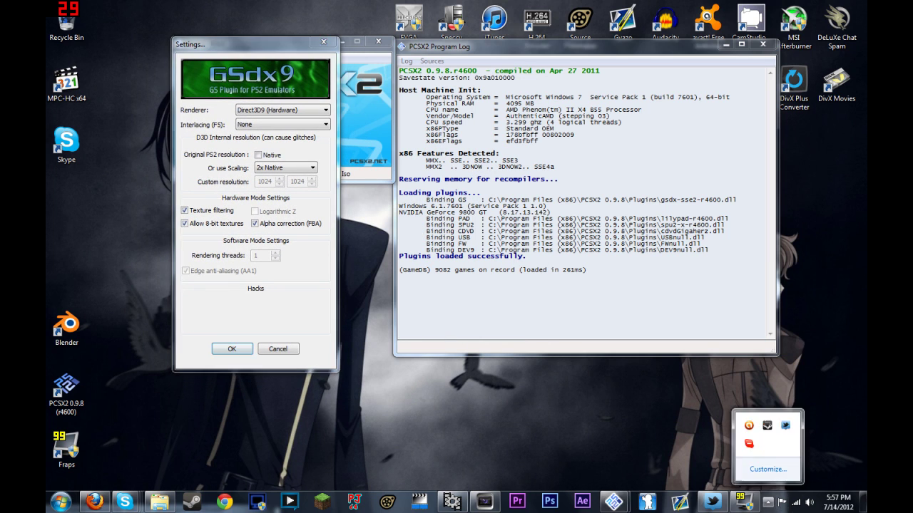
left_click(785, 444)
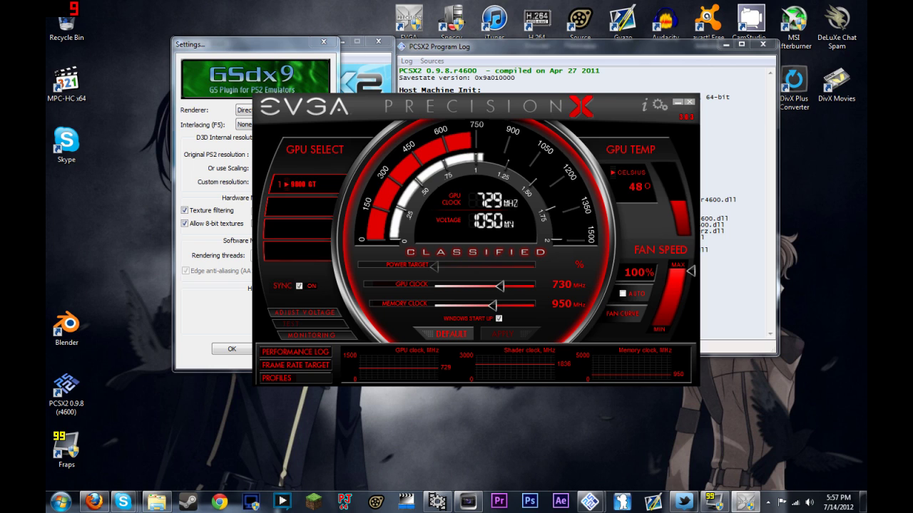
left_click(678, 101)
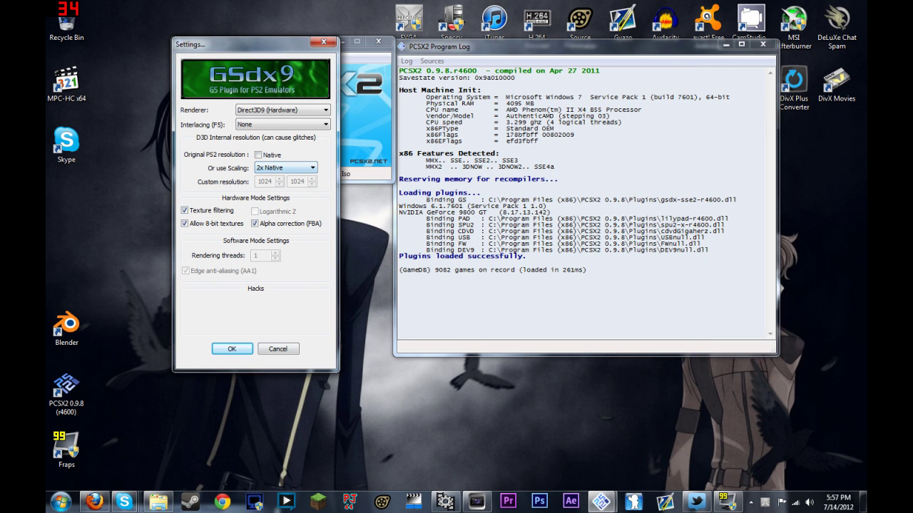
- Turn off Alpha correction (FBA), reselect the resolution scaling and accept the GSdx settings
left_click(285, 168)
left_click(282, 184)
left_click(255, 223)
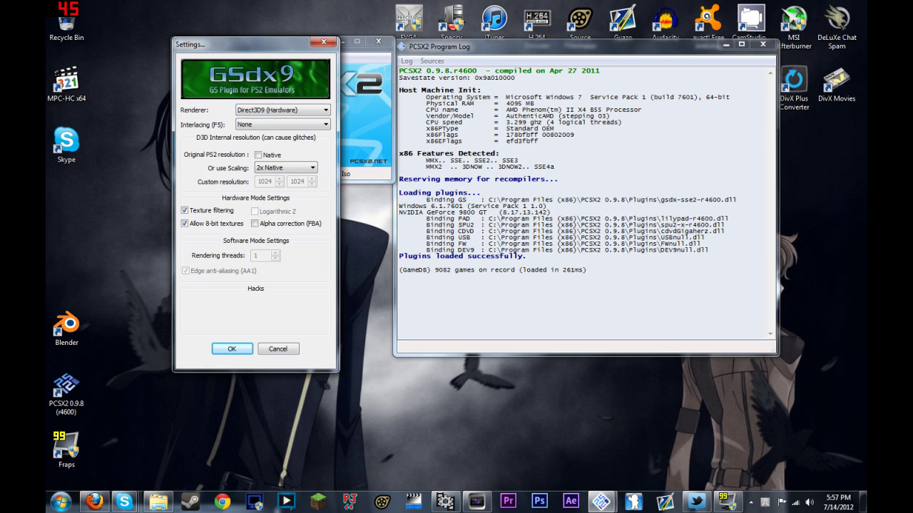
left_click(285, 167)
left_click(282, 193)
key("Return")
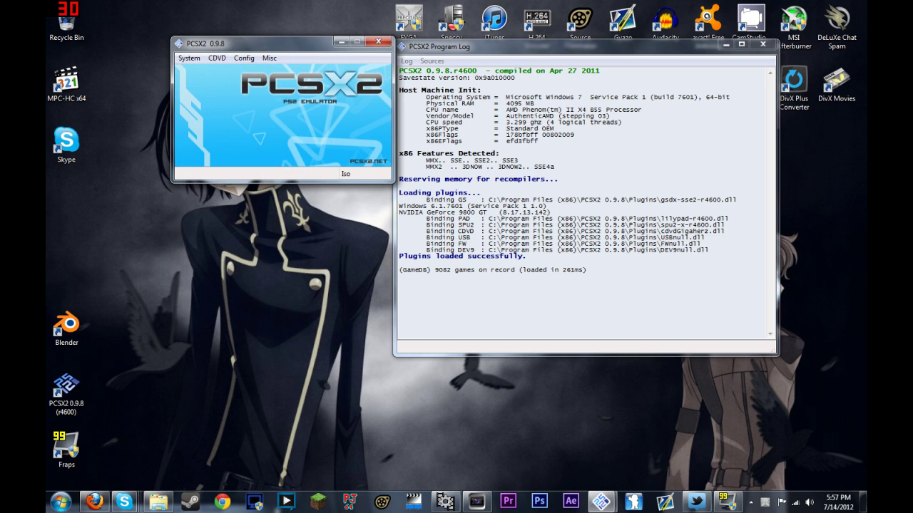
key("alt+v")
key("Left")
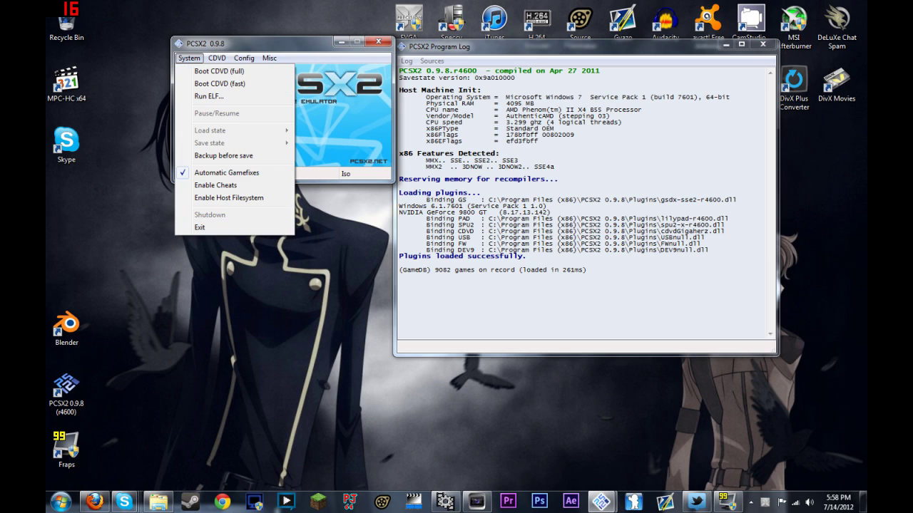
key("Down")
key("Right")
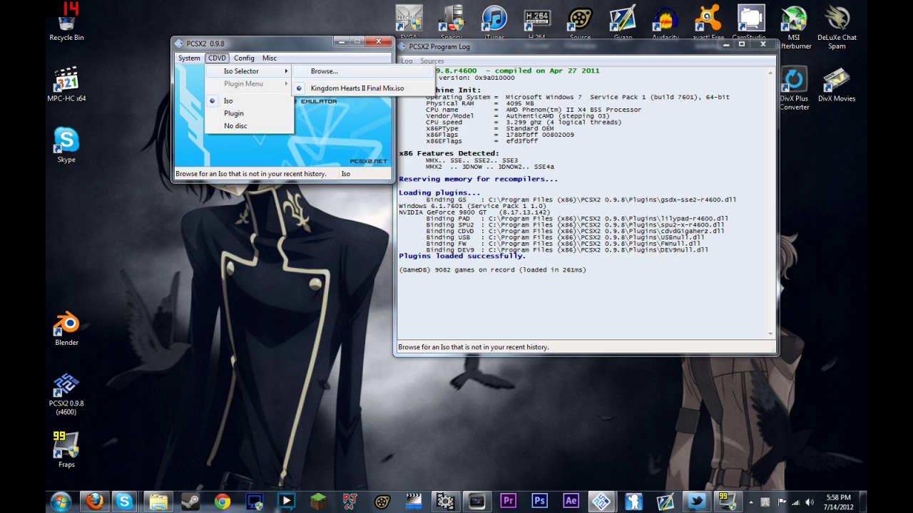
key("Return")
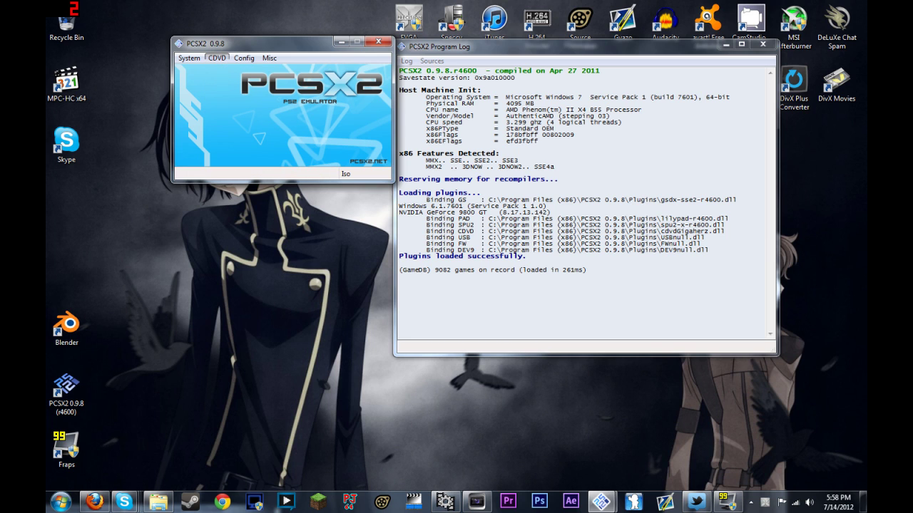
- Switch to Windows Explorer and view the disc images in the Iso's folder on the Storage (E:) drive
left_click(60, 501)
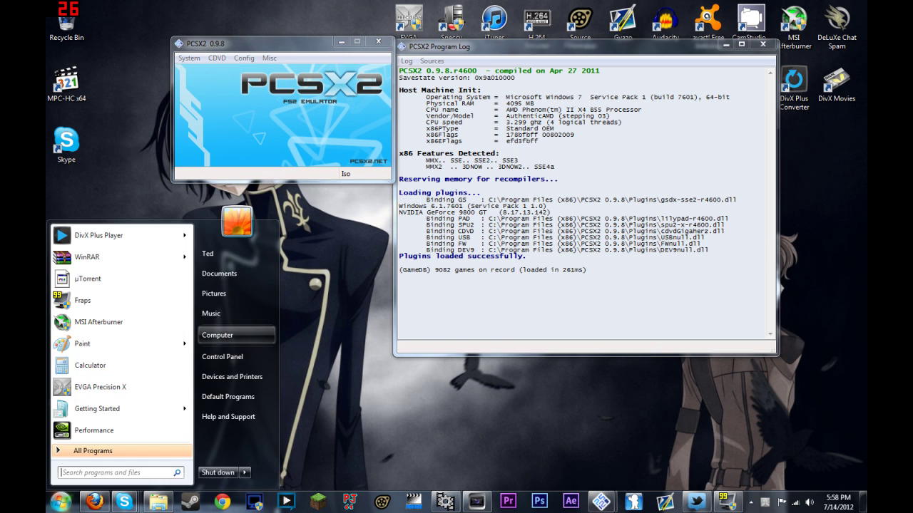
left_click(219, 334)
left_click_drag(570, 8, 430, 17)
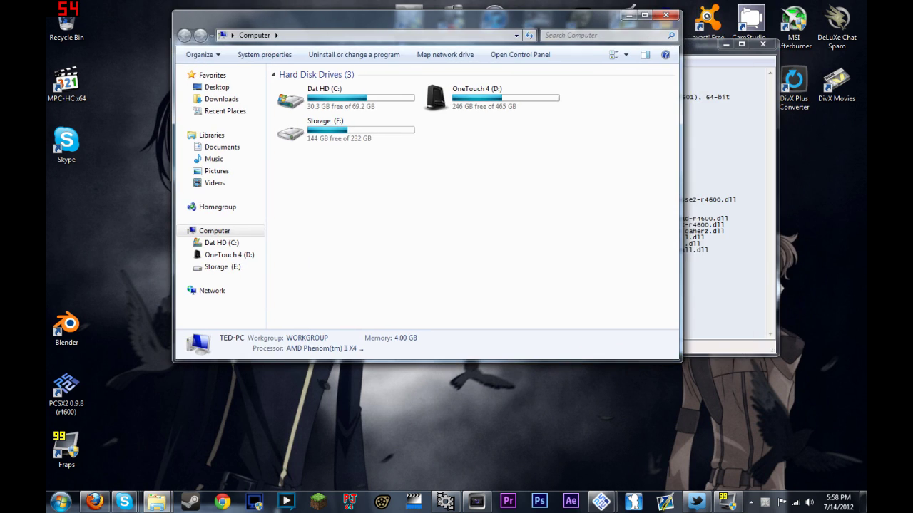
left_click(342, 98)
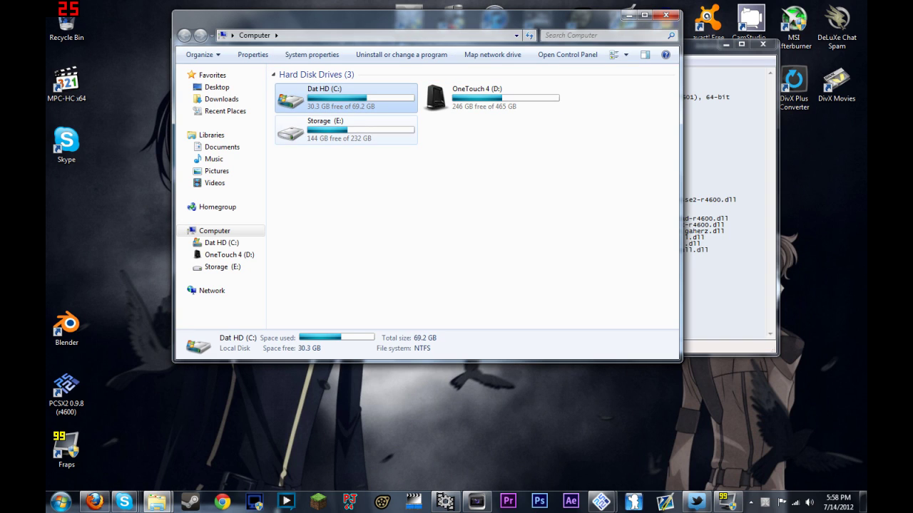
left_click(342, 130)
left_click(490, 98)
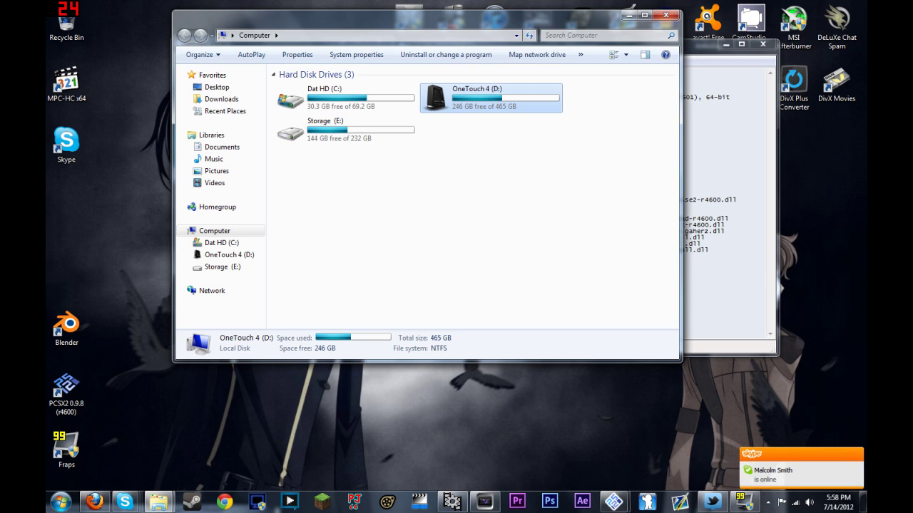
left_click(125, 501)
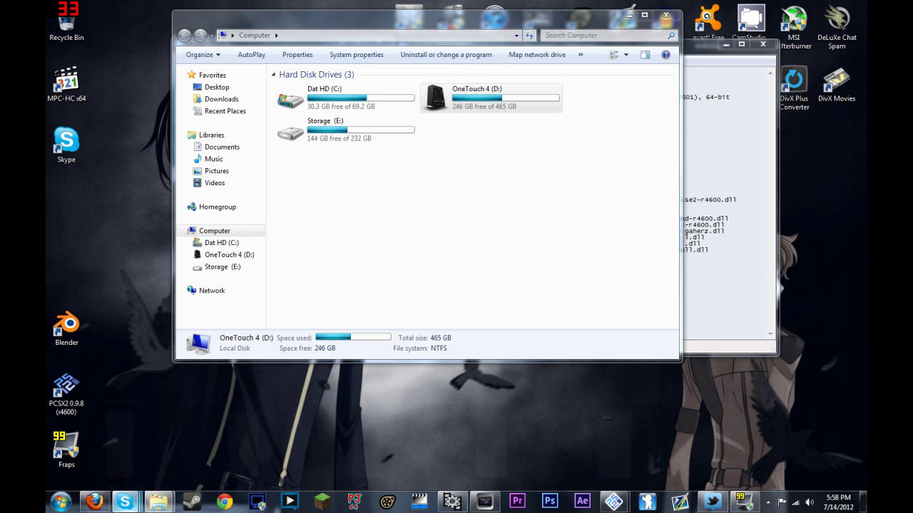
left_click(371, 250)
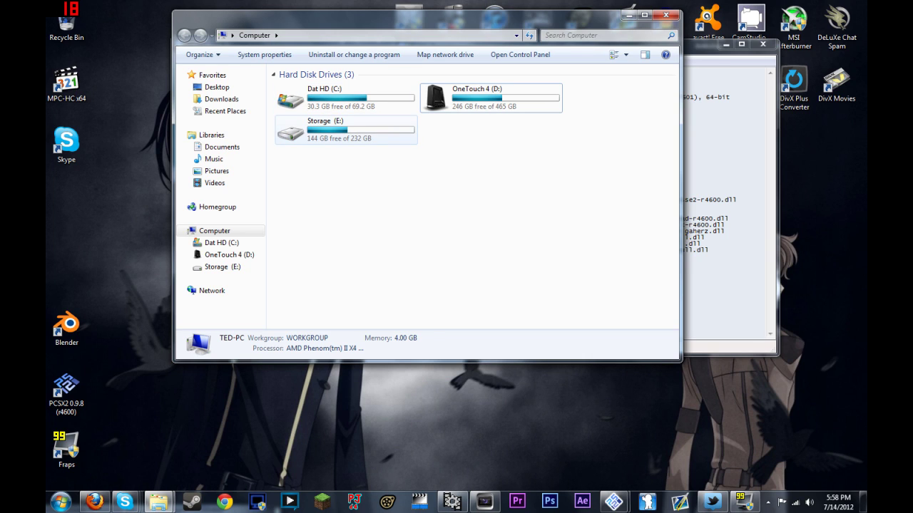
double_click(346, 129)
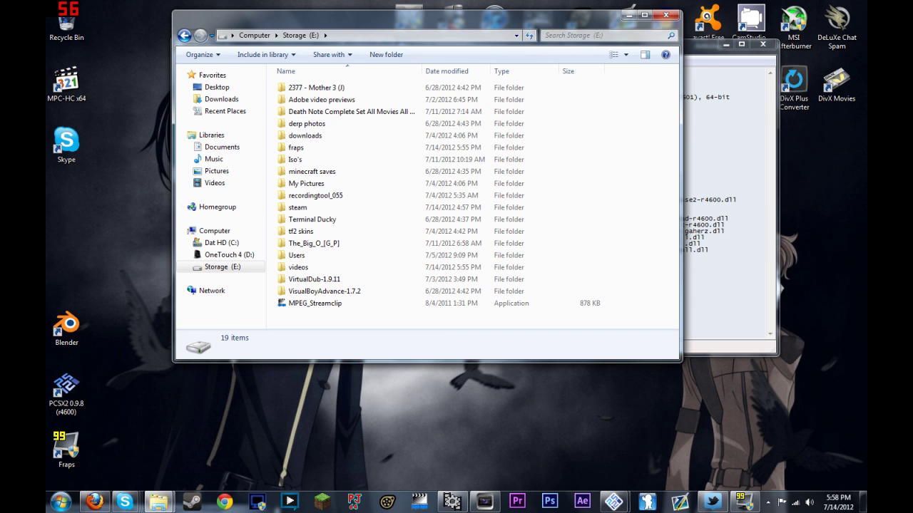
double_click(307, 159)
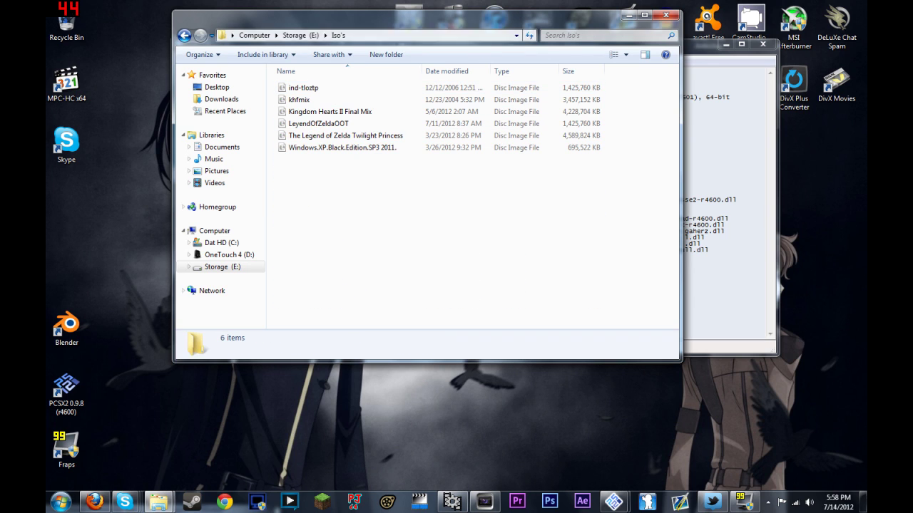
- Return to the drive overview, look through the Dat HD (C:) drive and minimize the Explorer window
left_click(184, 35)
left_click(184, 35)
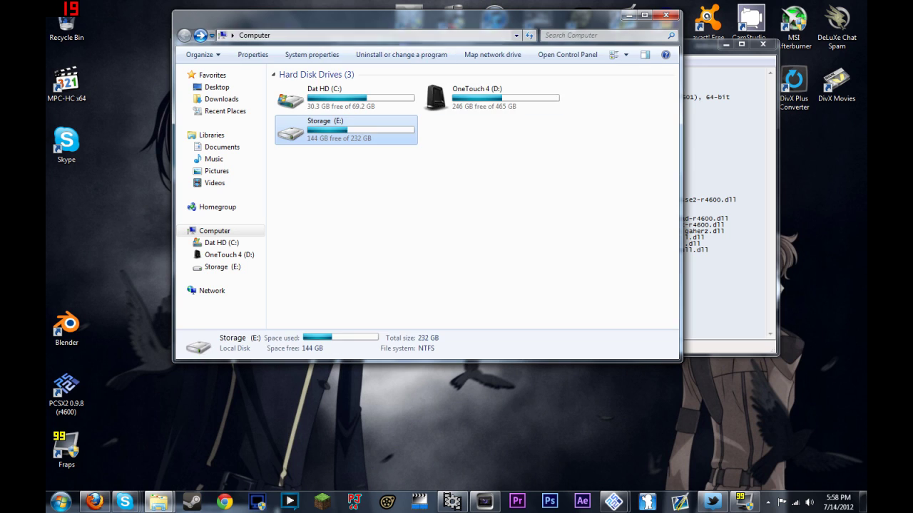
left_click(492, 98)
double_click(335, 97)
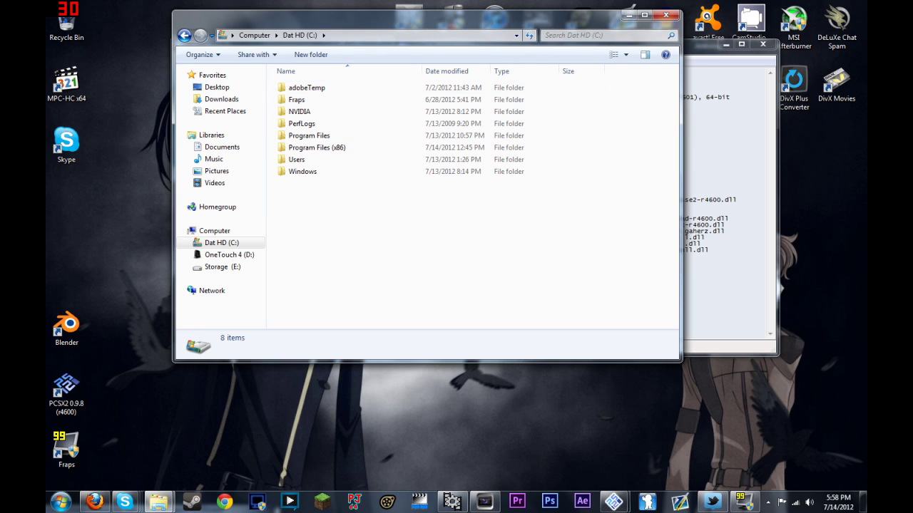
left_click(184, 35)
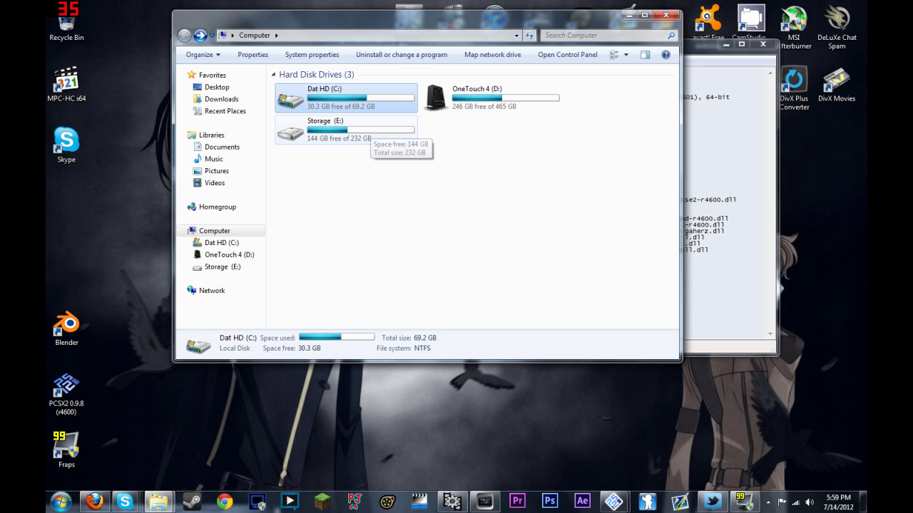
left_click(492, 98)
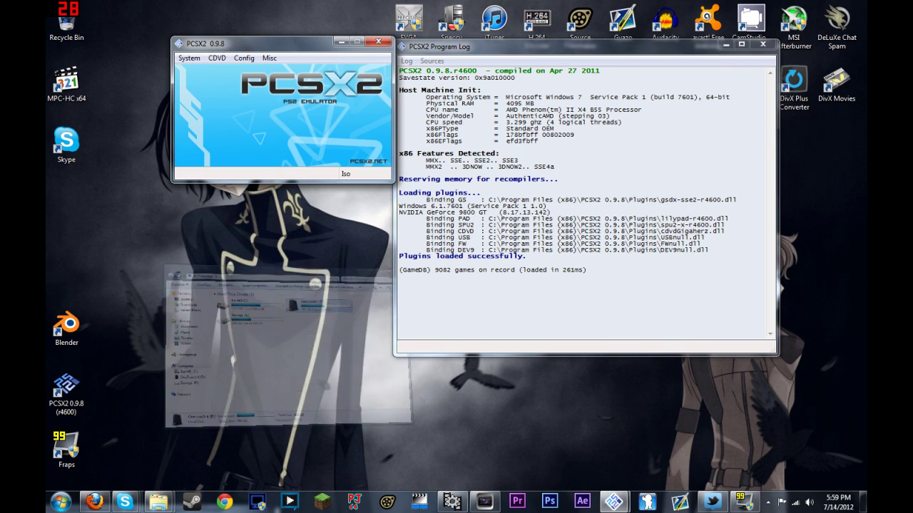
left_click(628, 14)
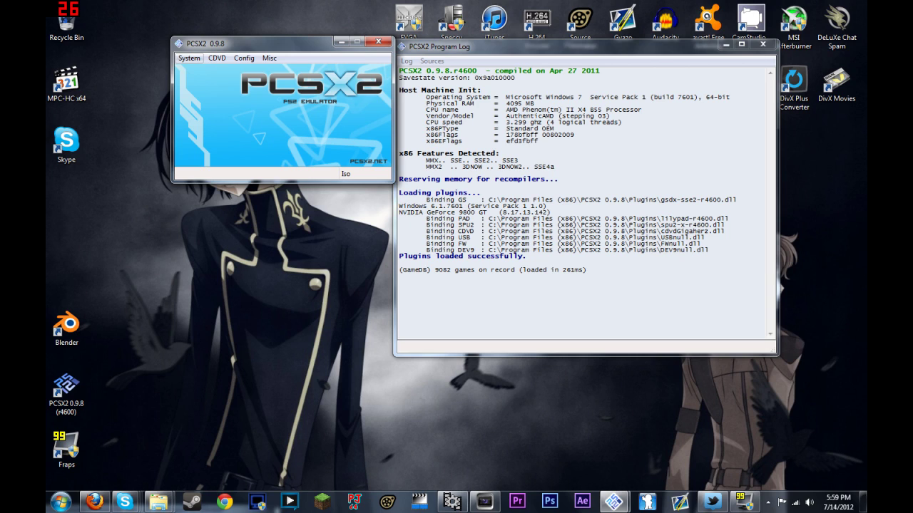
left_click(189, 58)
mouse_move(217, 57)
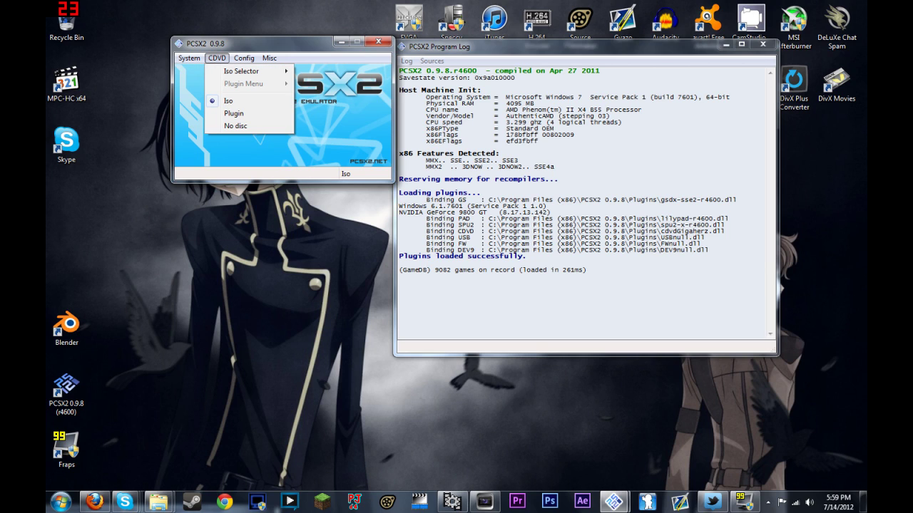
mouse_move(241, 71)
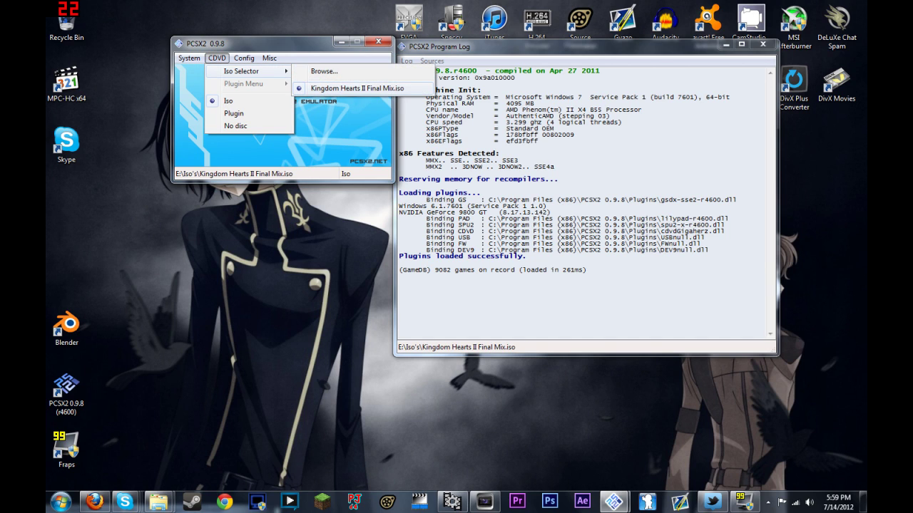
key("Left")
key("Left")
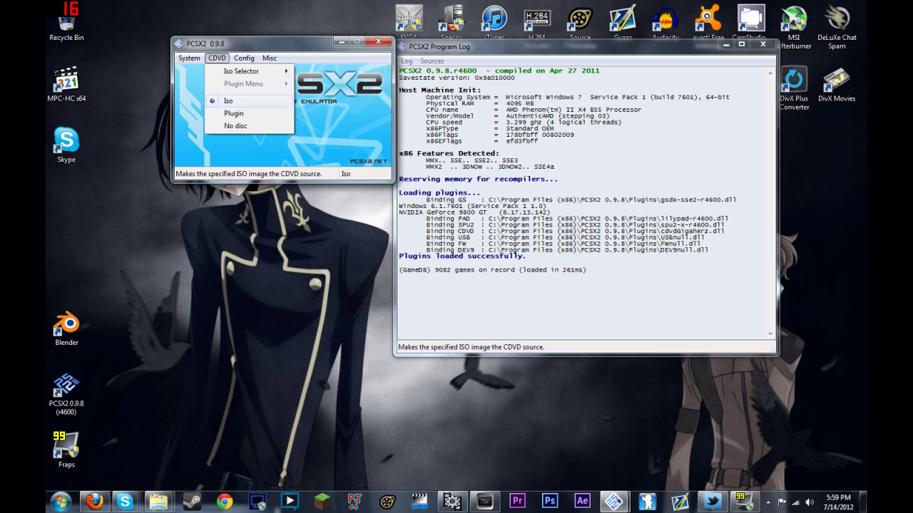
key("Down")
key("Down")
key("Up")
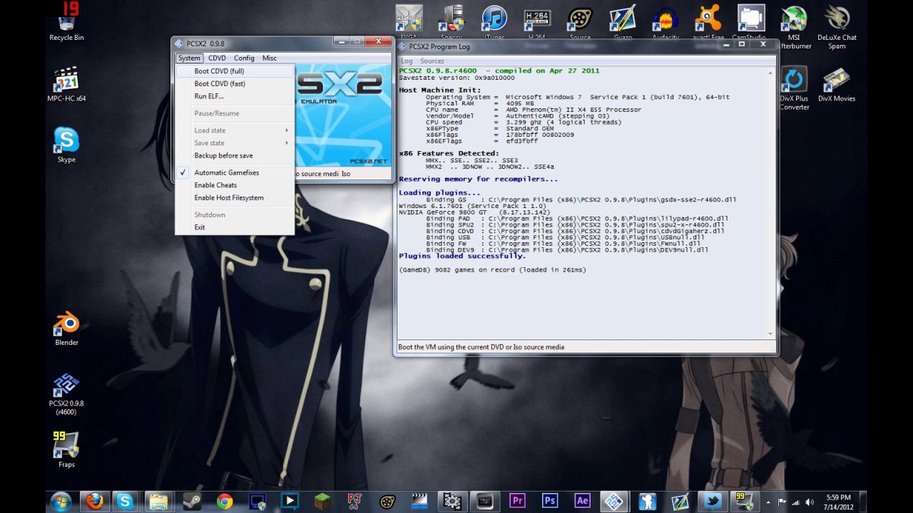
key("Return")
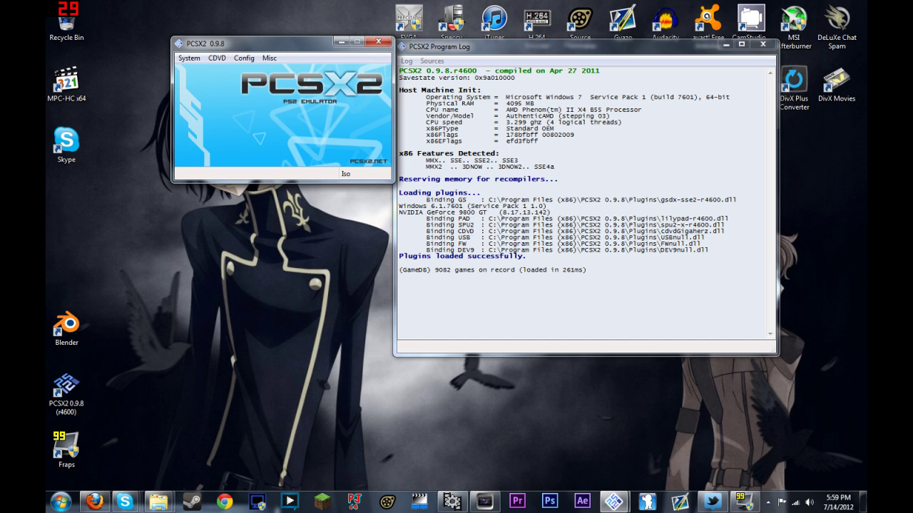
- Boot the selected Kingdom Hearts II Final Mix.iso with a full CDVD boot
left_click(188, 57)
left_click(218, 70)
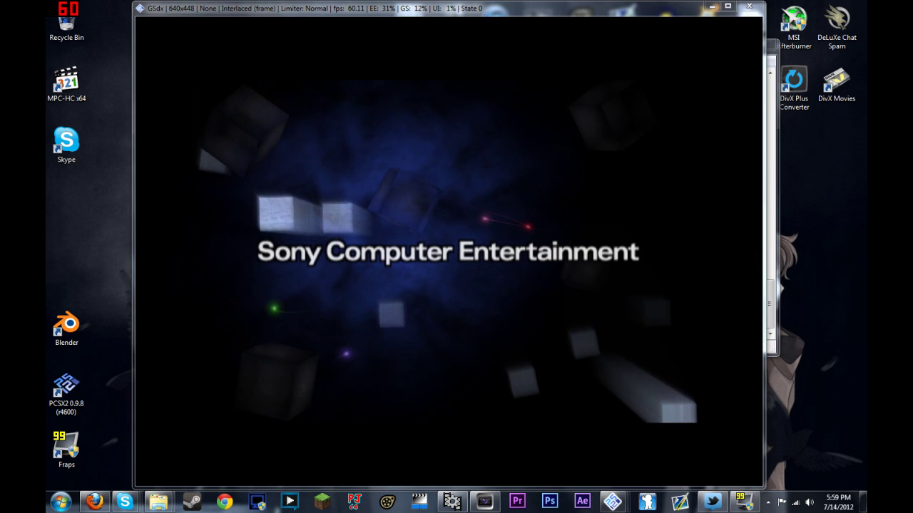
left_click_drag(813, 372, 814, 421)
left_click(846, 293)
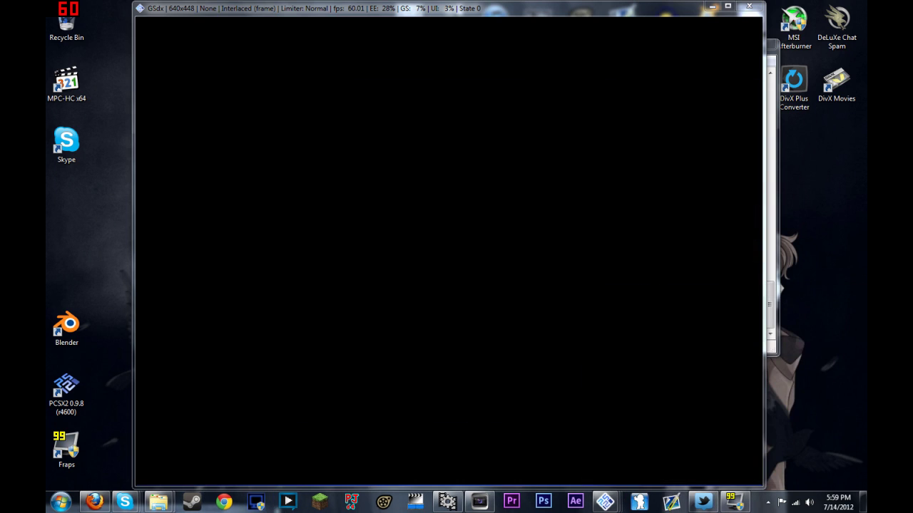
- Let the game start up to its title screen and highlight LOAD in the title menu
key("F5")
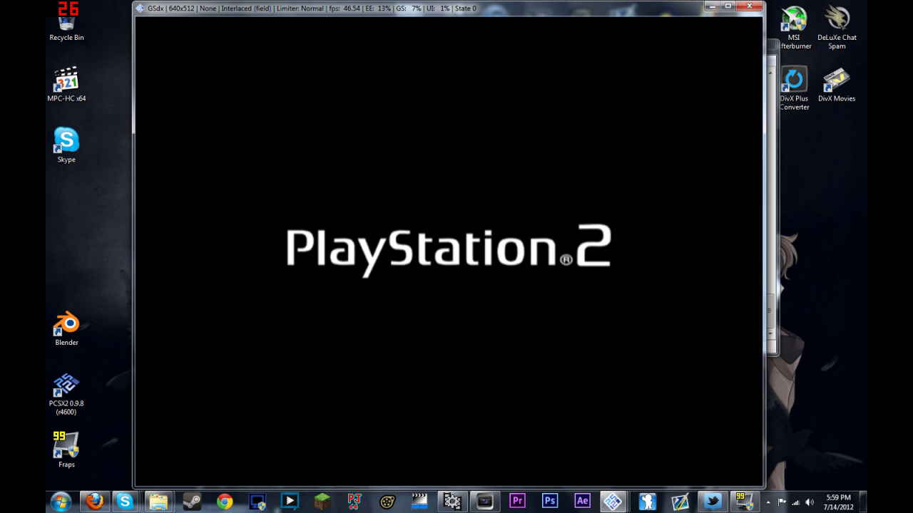
key("F5")
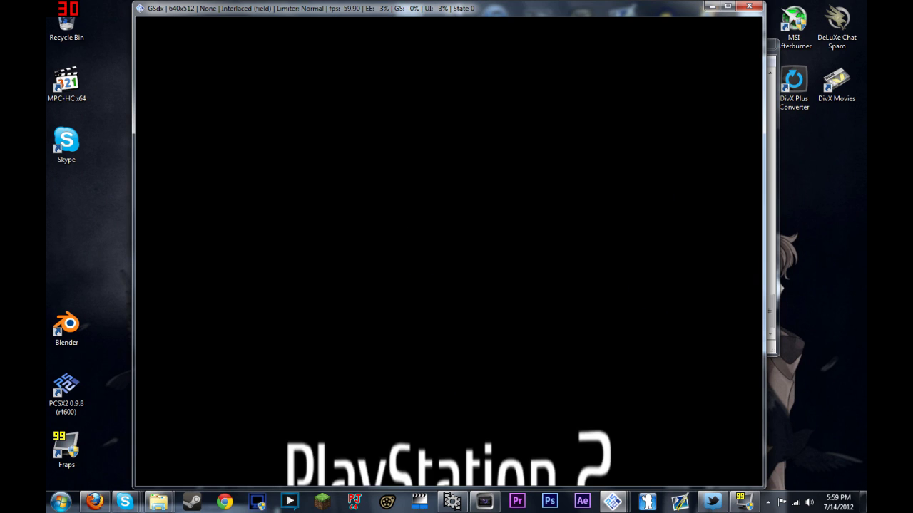
key("F5")
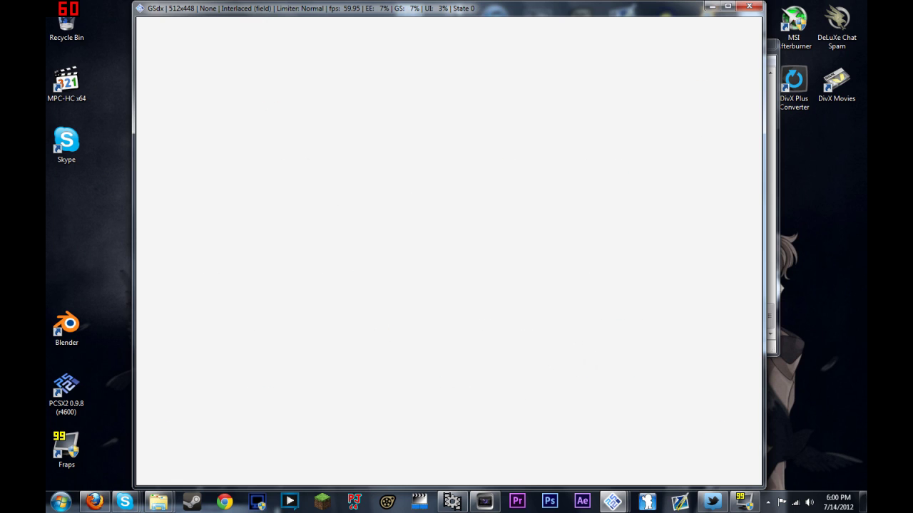
key("Down")
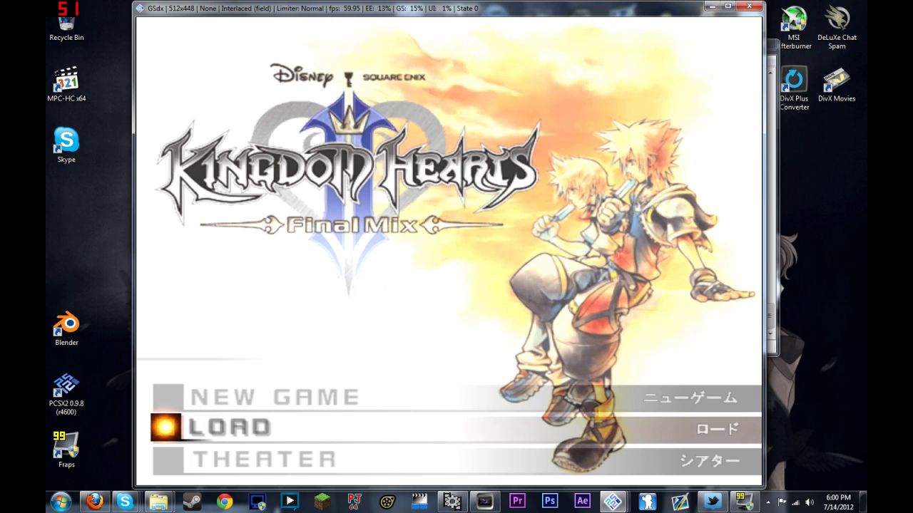
- Load the saved game and open the video capture settings, checking where the E:\fraps\test output file is saved
key("Return")
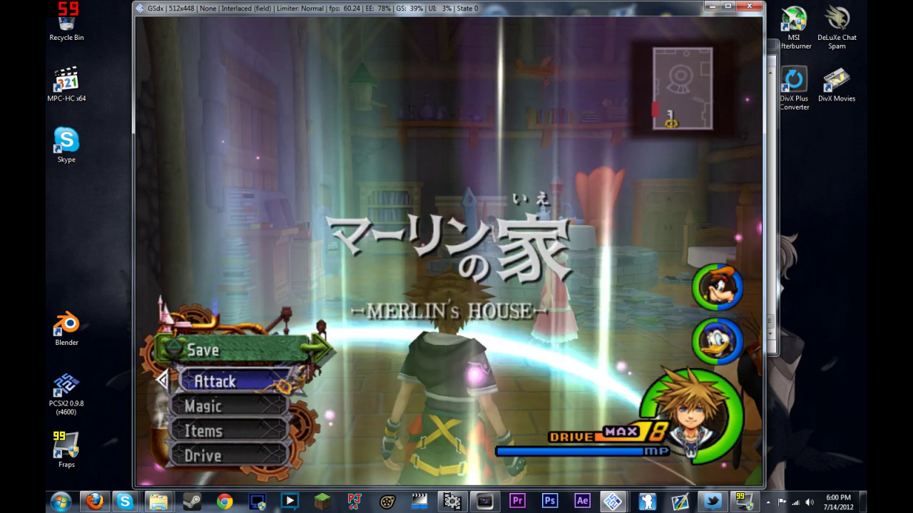
key("F12")
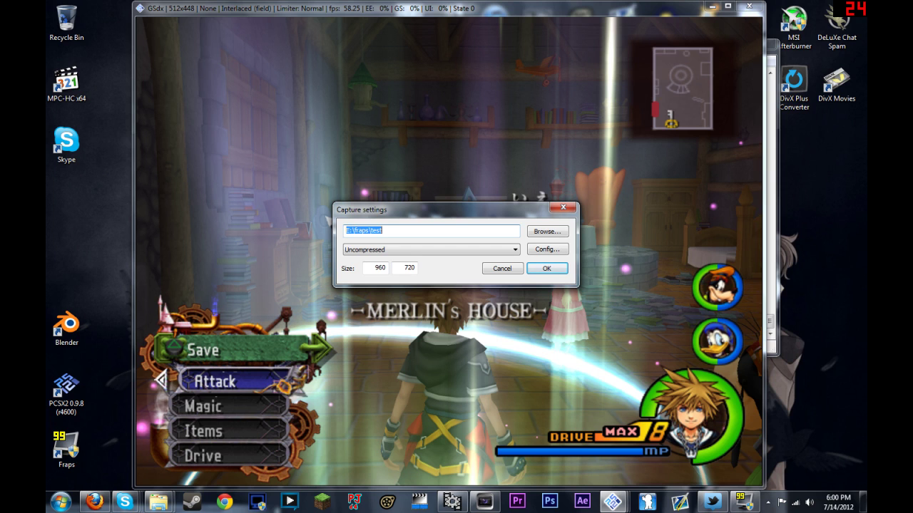
left_click(547, 231)
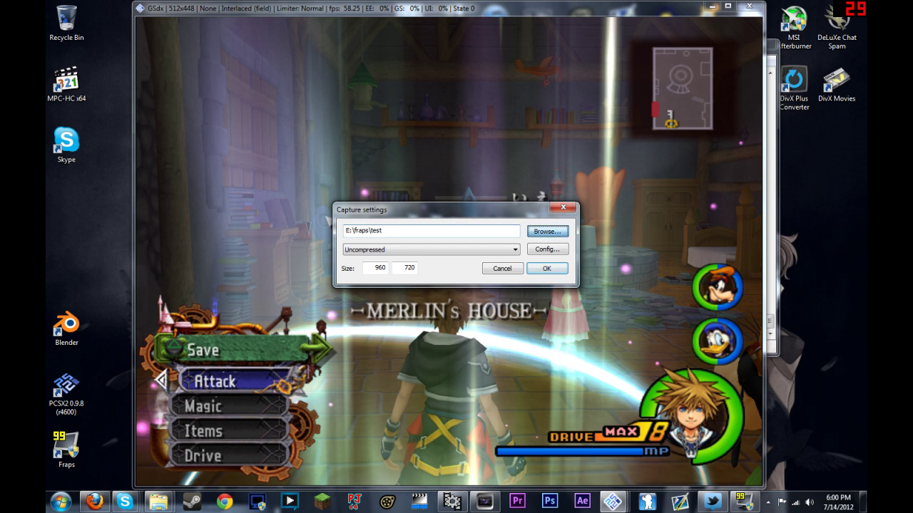
left_click(650, 453)
- Select the Lagarith Lossless Codec for the capture and configure it with RGB (Default) mode, multithreading and Prevent Upsampling When Decoding
left_click(431, 249)
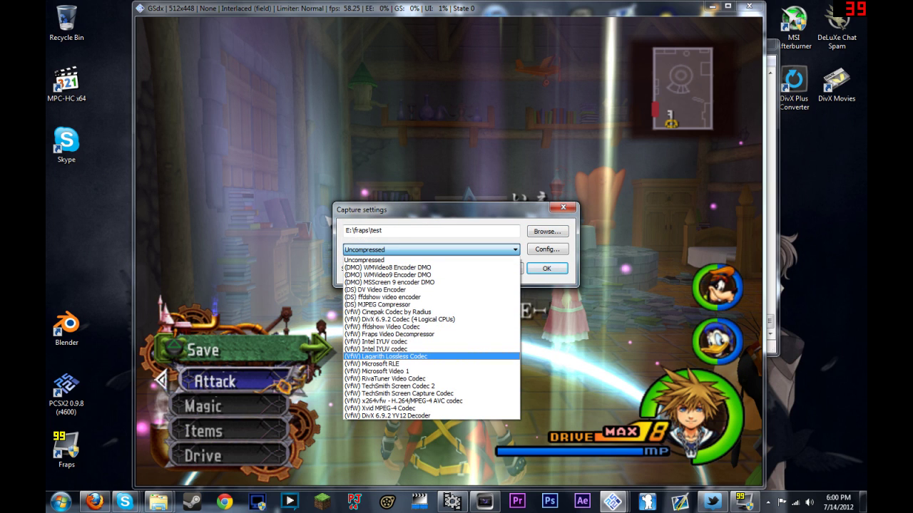
left_click(388, 356)
left_click(547, 248)
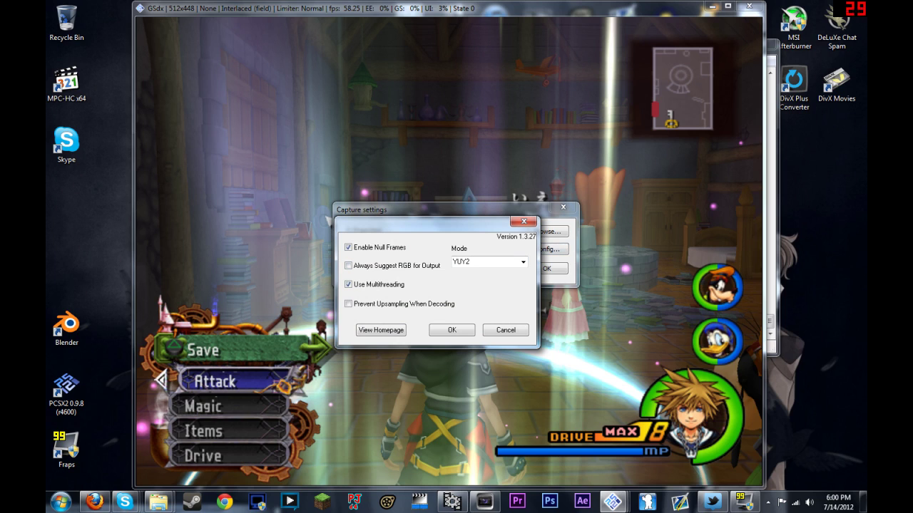
left_click(348, 285)
left_click(523, 262)
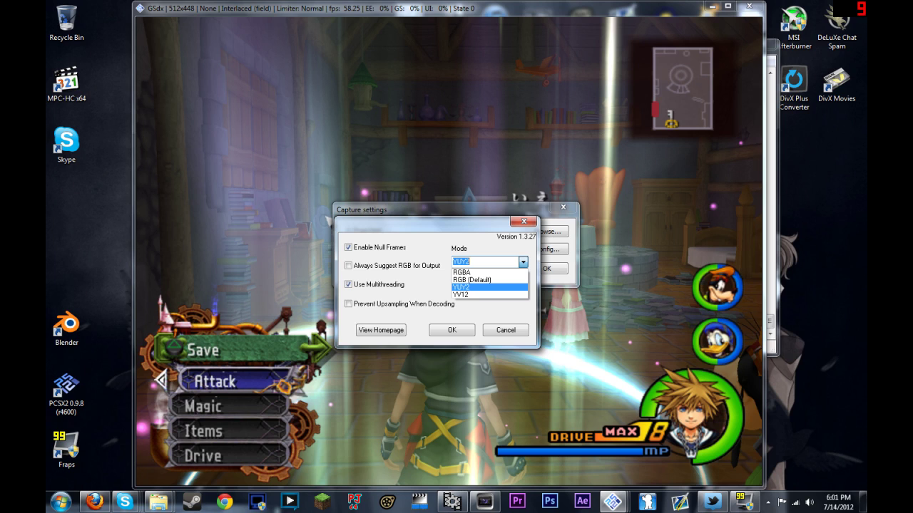
key("Return")
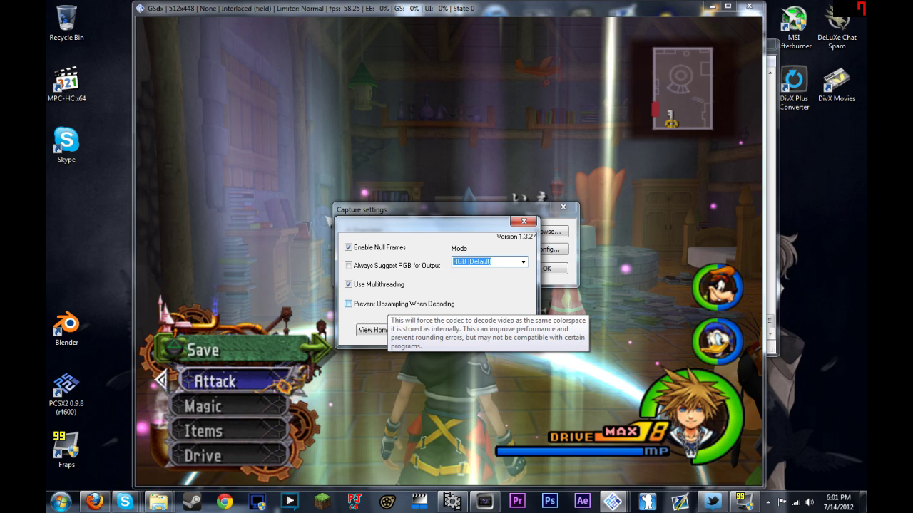
left_click(348, 304)
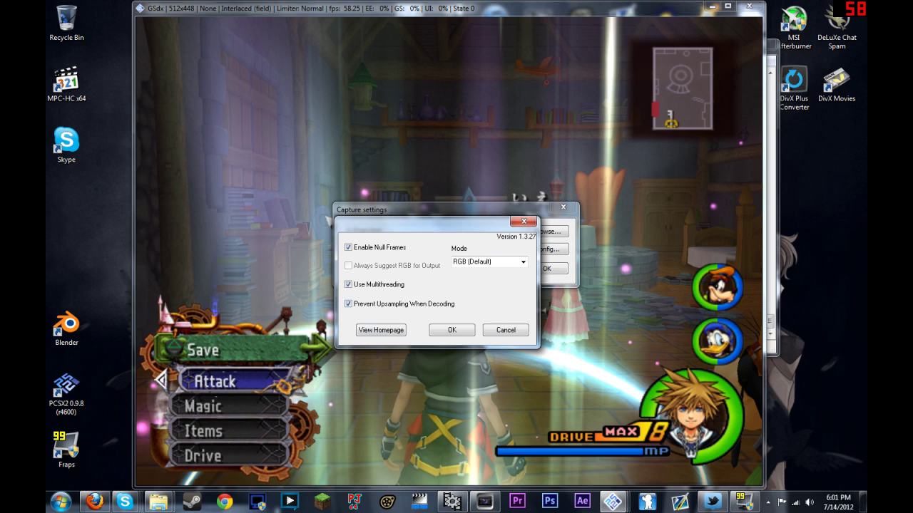
- Change the codec's mode to RGBA and accept its configuration
left_click(489, 262)
left_click(488, 272)
key("Return")
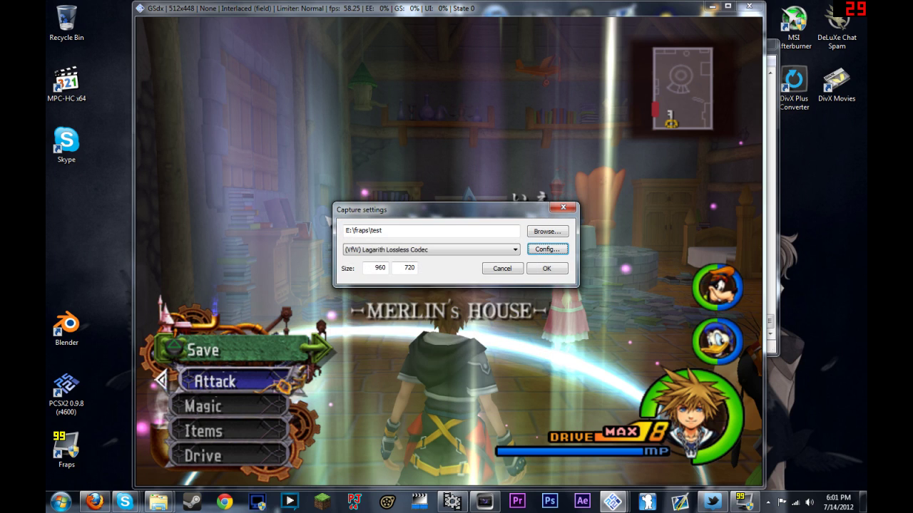
- Check the 960 by 720 capture size, start the capture and acknowledge the SPU2-X message
key("Tab")
key("Tab")
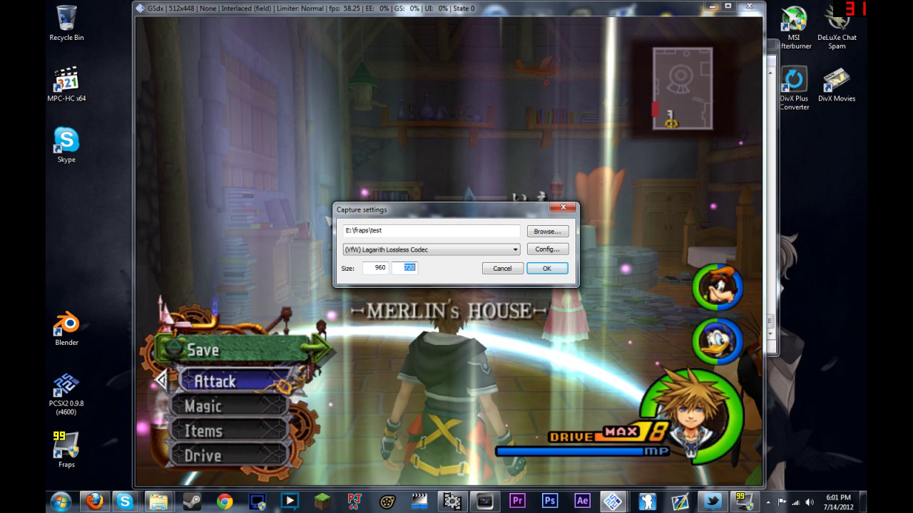
left_click(406, 267)
double_click(380, 267)
left_click(407, 268)
left_click(546, 268)
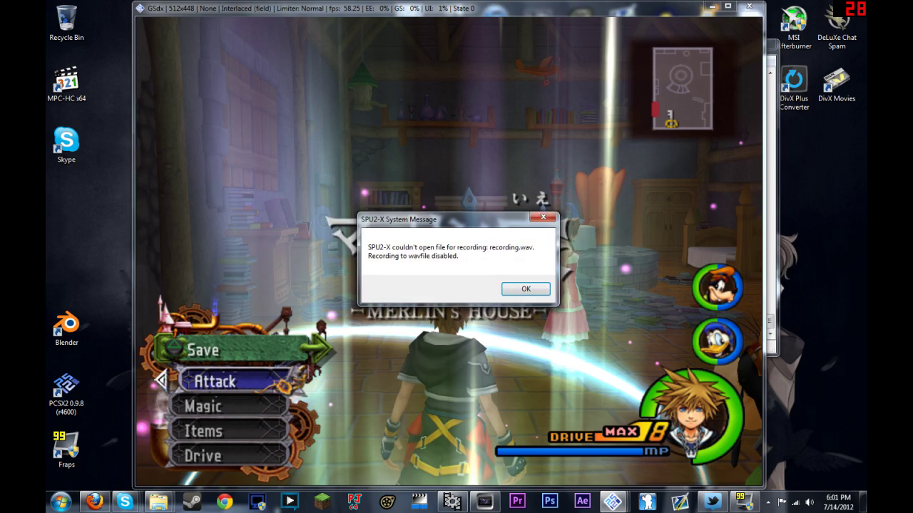
left_click(526, 288)
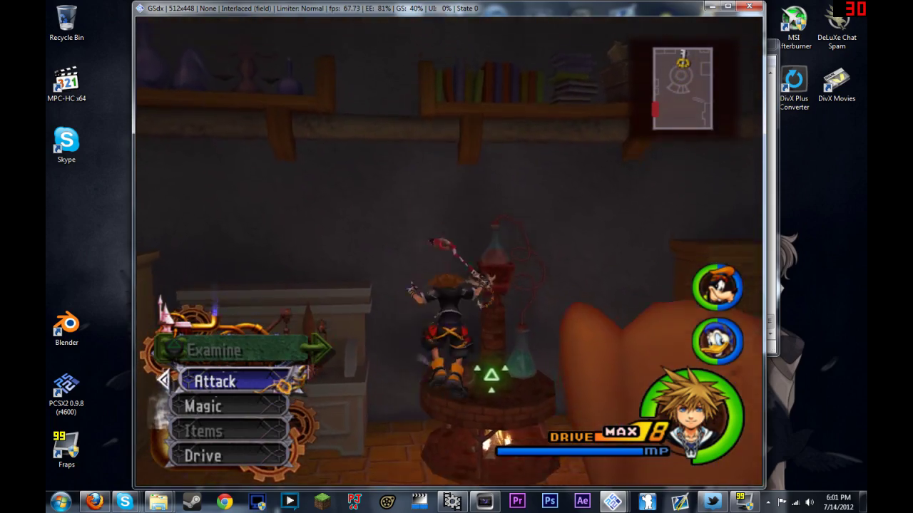
- Stop the running game and close the emulator
key("Escape")
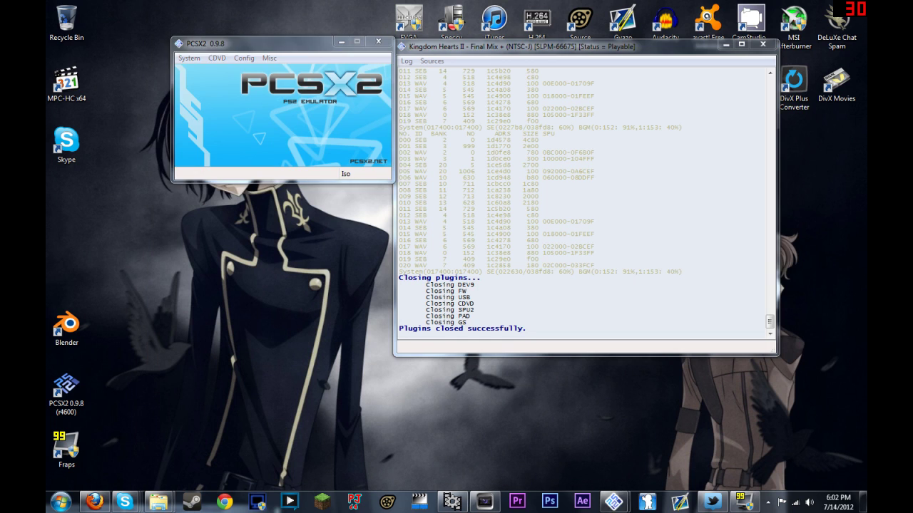
left_click(378, 43)
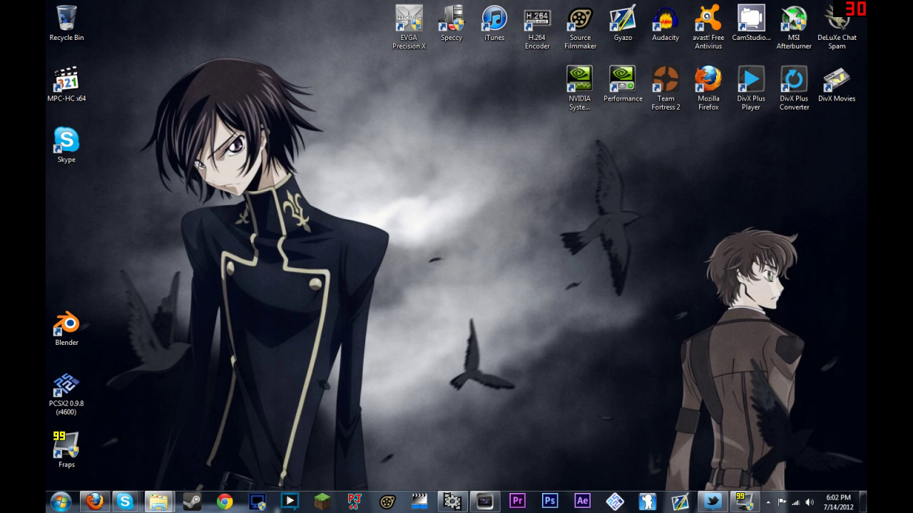
- Switch to VirtualDub and close the video file that is open there
left_click(451, 501)
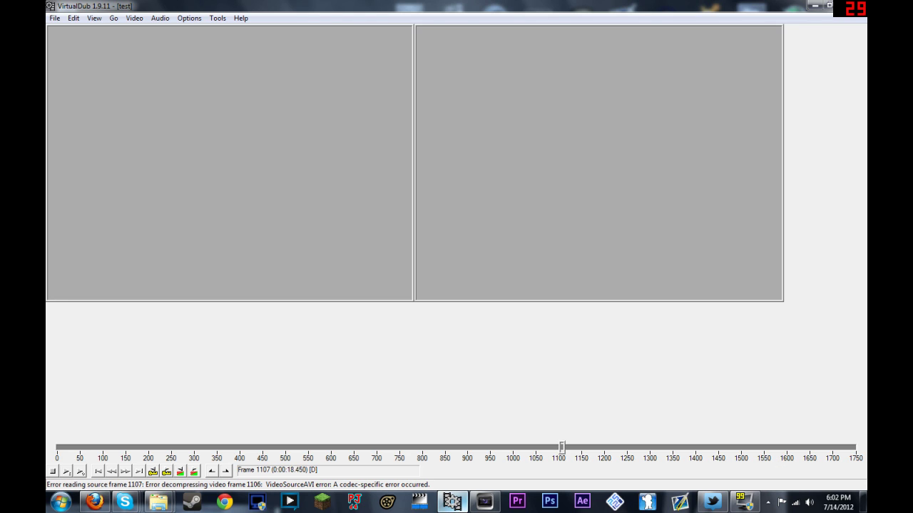
left_click(55, 17)
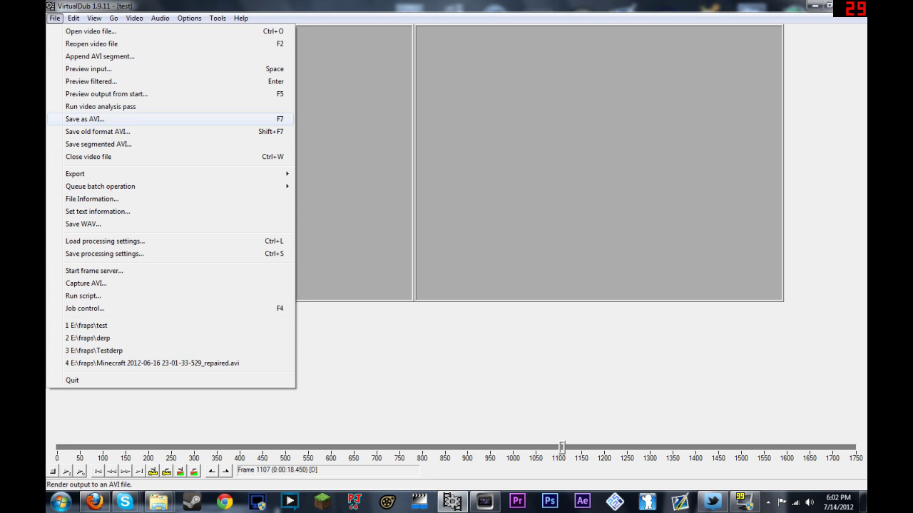
left_click(88, 156)
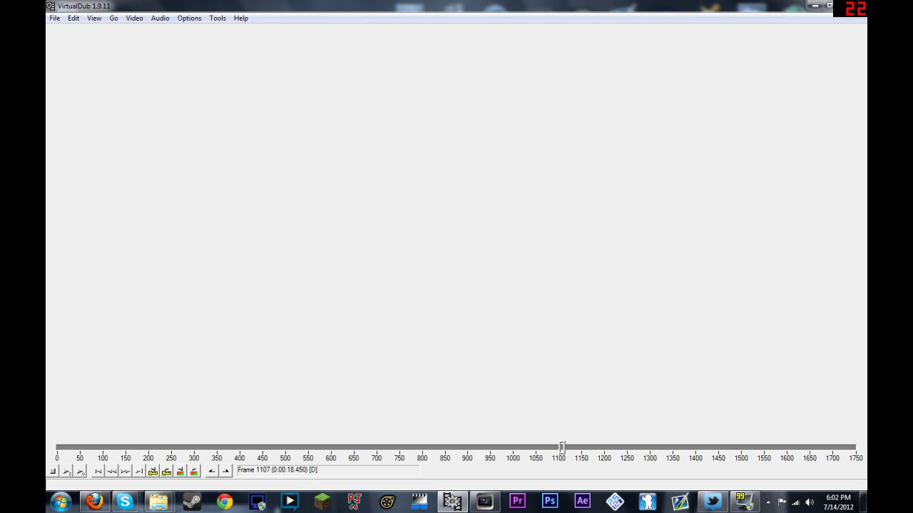
left_click(159, 18)
left_click(201, 140)
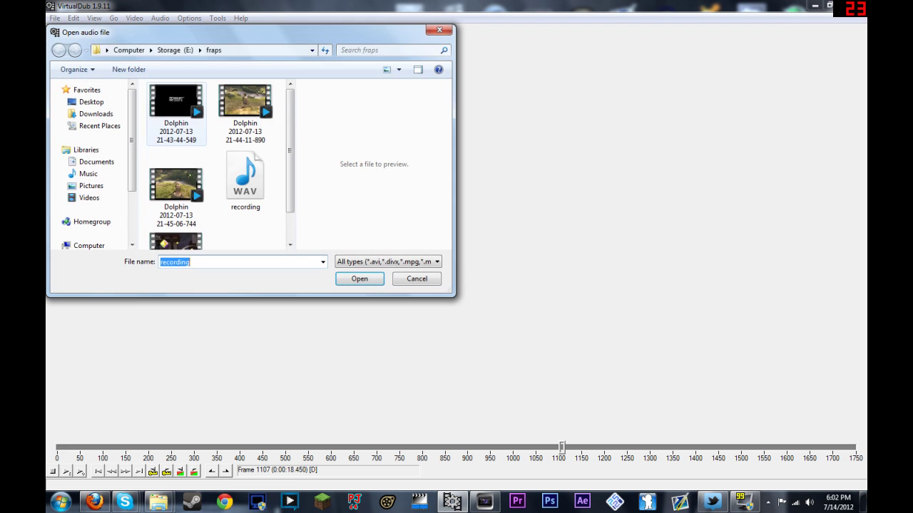
left_click(439, 29)
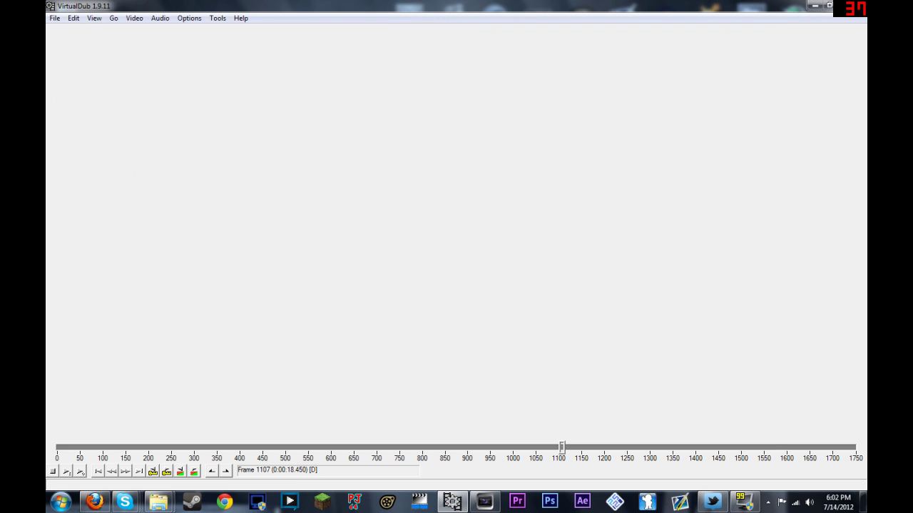
- Load the extensionless test file from the fraps folder in Windows Explorer into VirtualDub and move the Explorer window aside
left_click(158, 502)
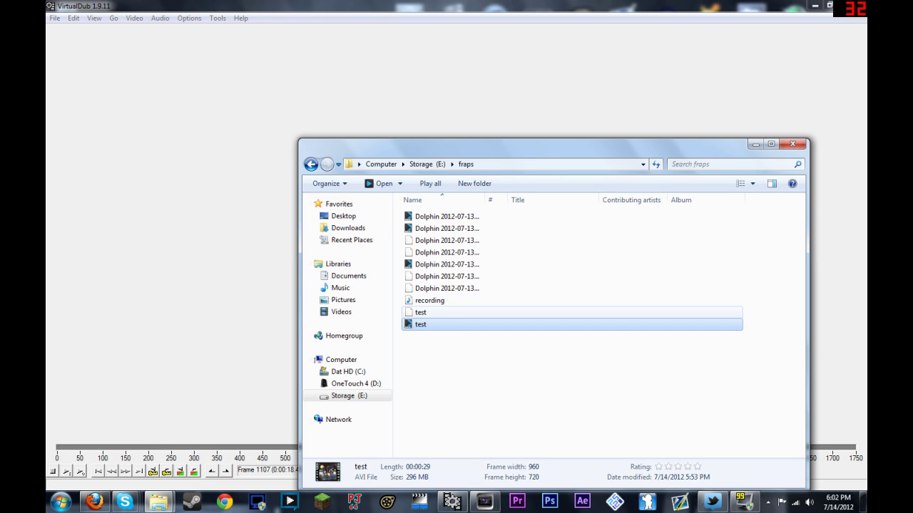
left_click_drag(421, 312, 336, 299)
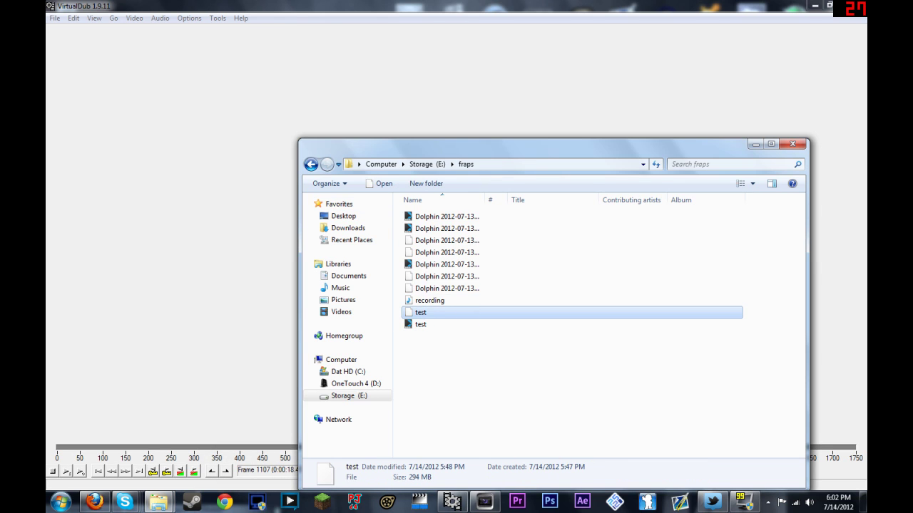
left_click_drag(421, 313, 456, 106)
left_click_drag(435, 145, 532, 193)
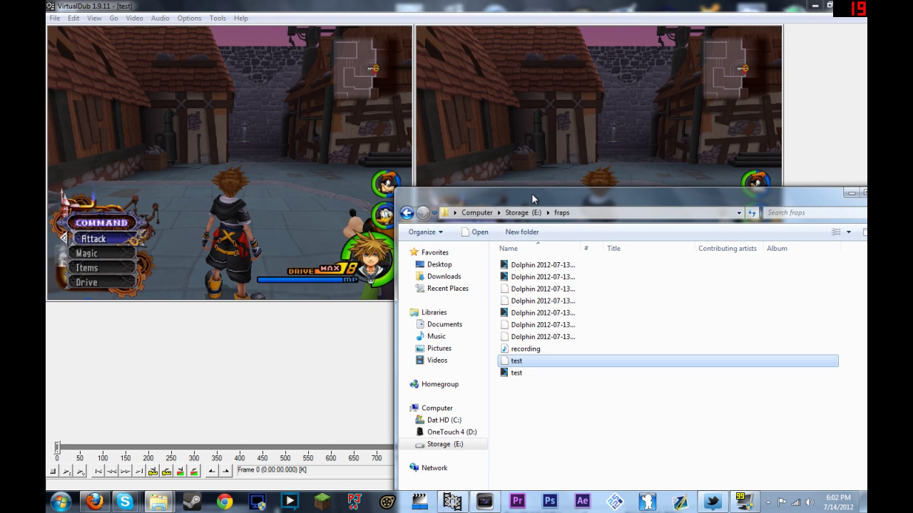
- Use the recording WAV file as the video's audio source and preview the output for a few seconds
left_click(160, 18)
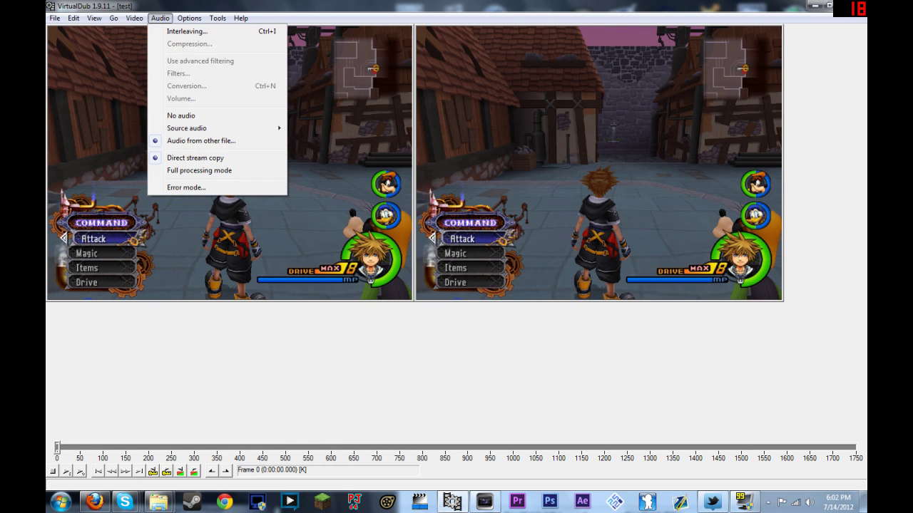
left_click(201, 140)
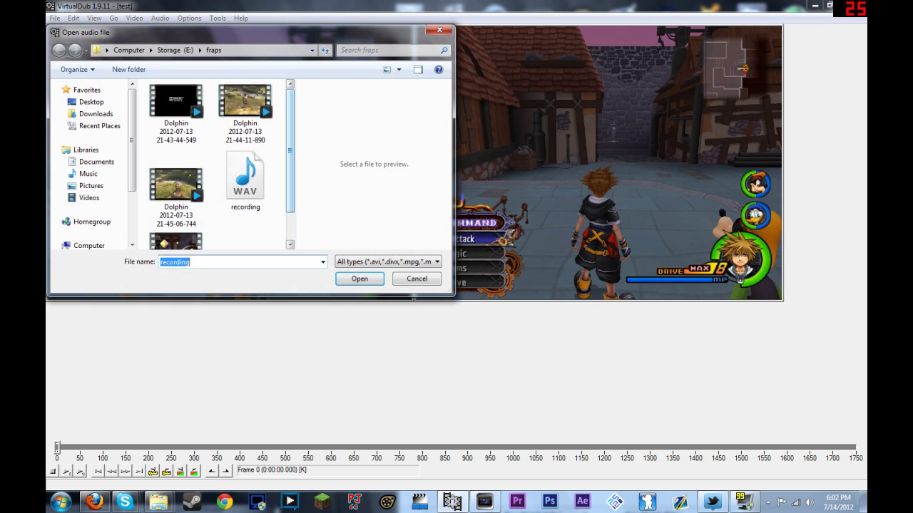
left_click(245, 179)
key("Return")
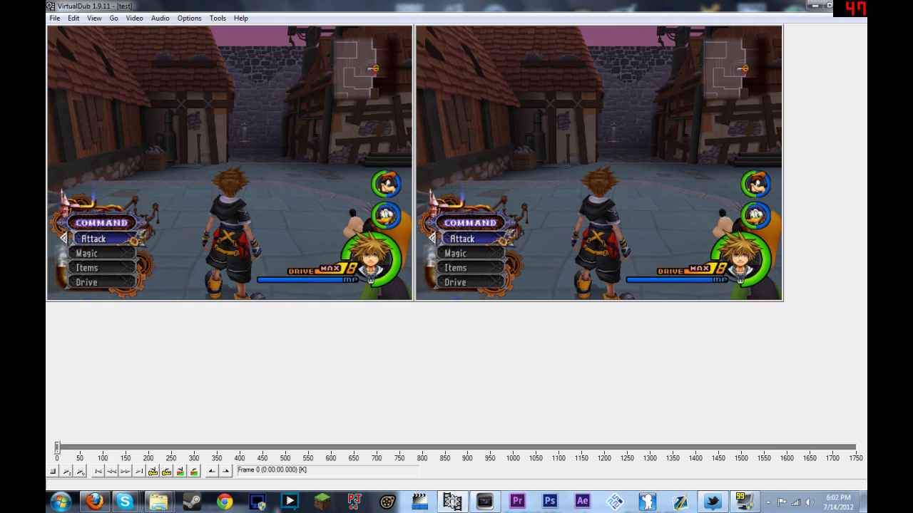
left_click(80, 471)
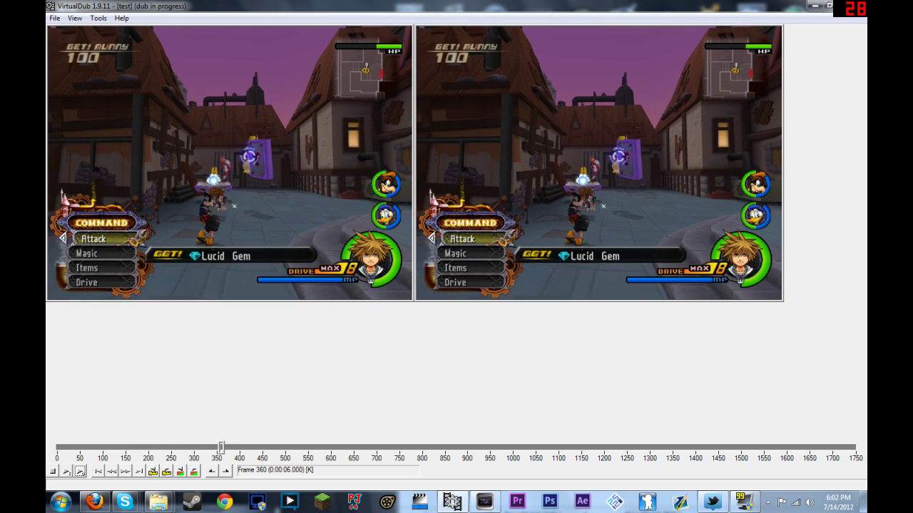
key("Escape")
- Open the video frame rate control and examine the Convert to fps value of 29.9700
key("alt+v")
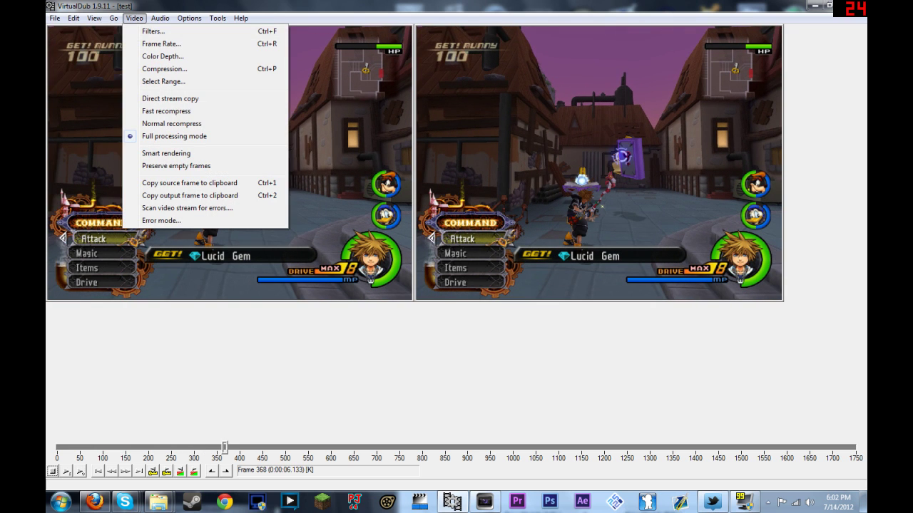
key("Down")
key("Down")
key("Return")
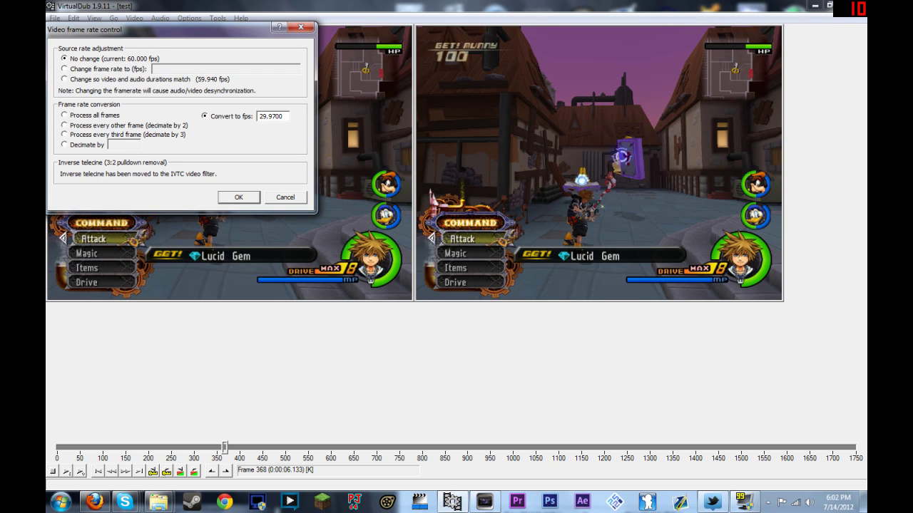
left_click_drag(258, 115, 285, 115)
left_click(275, 116)
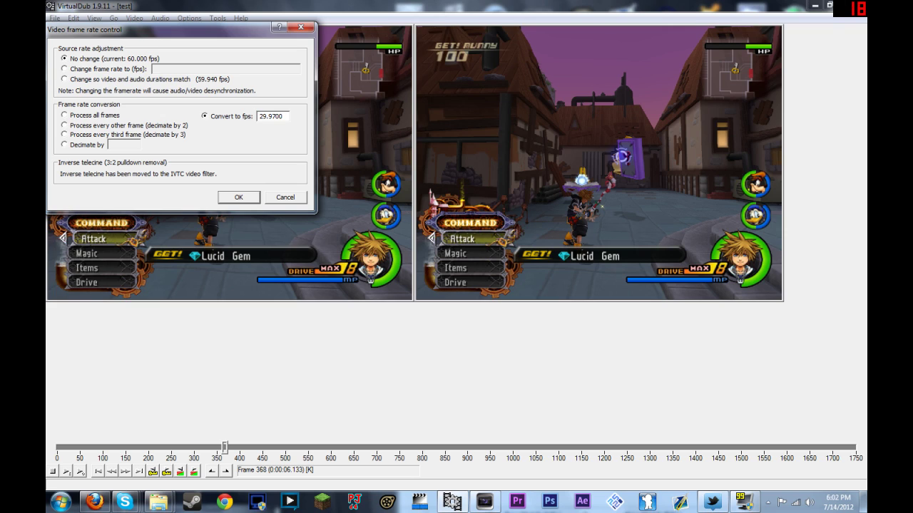
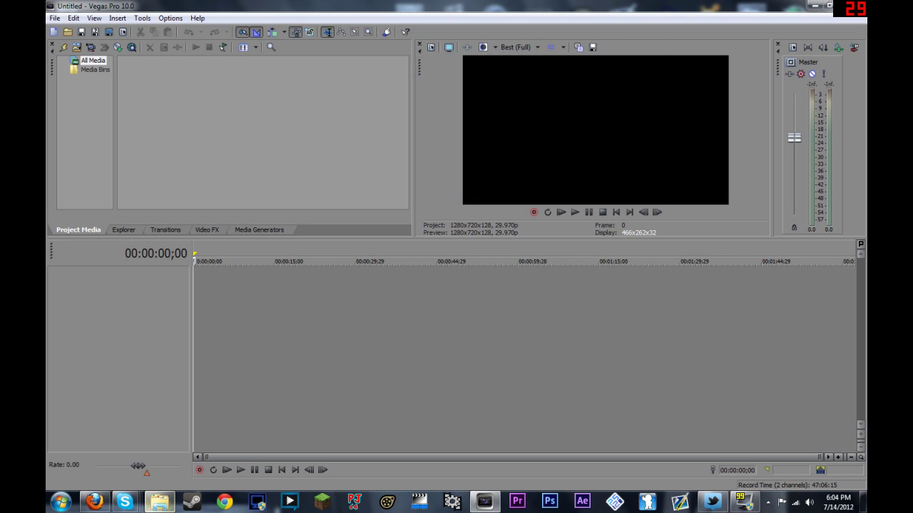
- Import test.avi from Windows Explorer into the Vegas Pro project media and place it at the start of the timeline
left_click(159, 502)
left_click_drag(275, 249, 136, 121)
left_click_drag(146, 81, 201, 288)
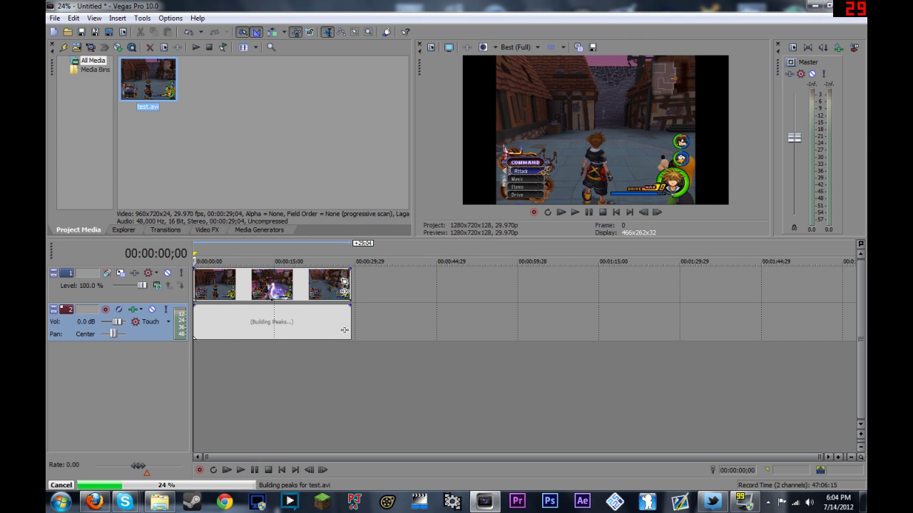
- View the clip's frame at 00:00:16;29 and examine the video event's Pan/Crop settings
left_click(252, 323)
left_click(285, 323)
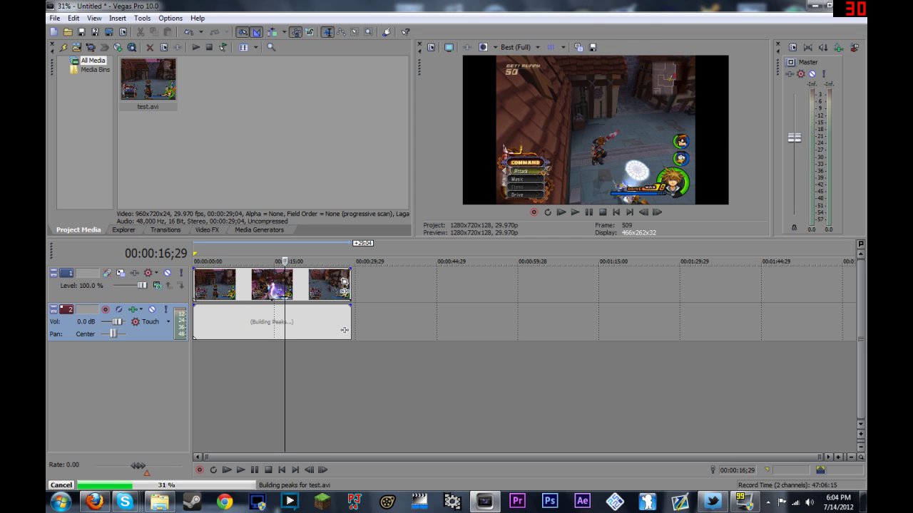
left_click(345, 283)
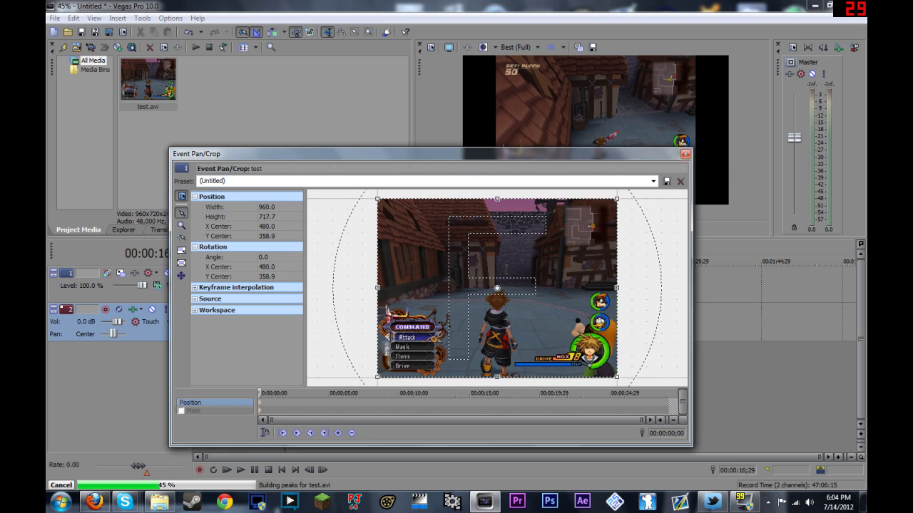
left_click(685, 154)
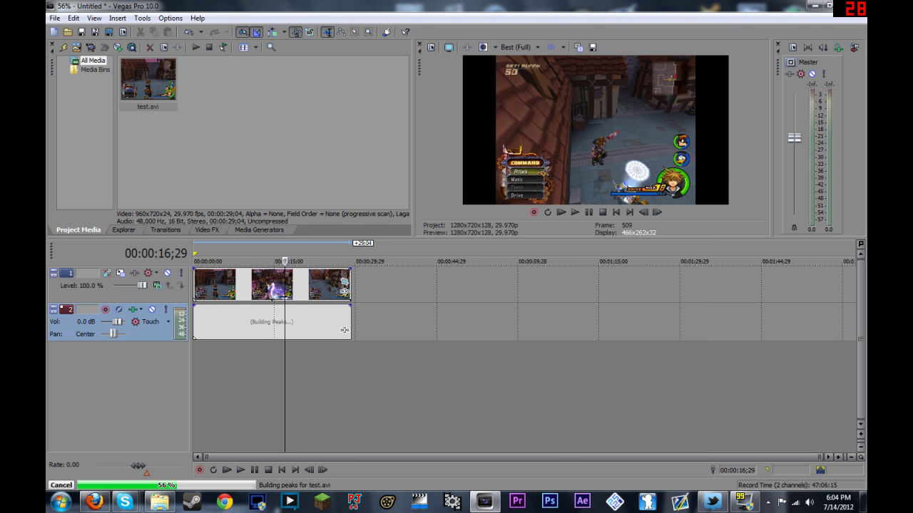
- Undock the video preview into its own floating window
left_click_drag(419, 67, 392, 34)
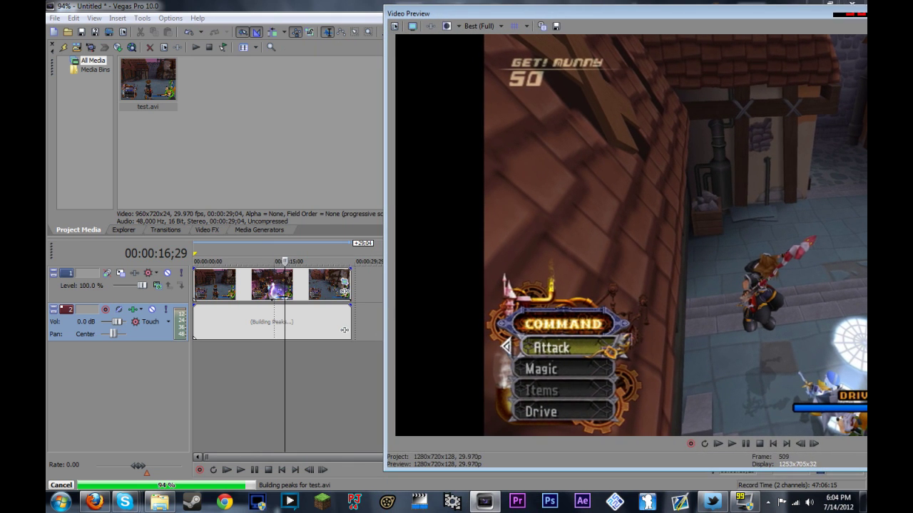
- Apply the Sharpen video effect with the Light preset to the test clip on the timeline
key("alt+8")
left_click_drag(140, 77, 139, 183)
left_click(74, 89)
left_click(323, 89)
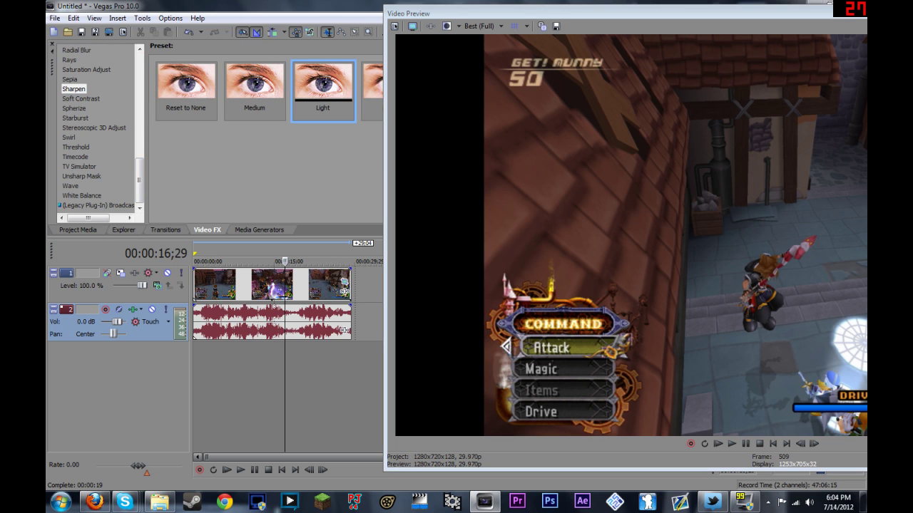
left_click_drag(322, 89, 313, 284)
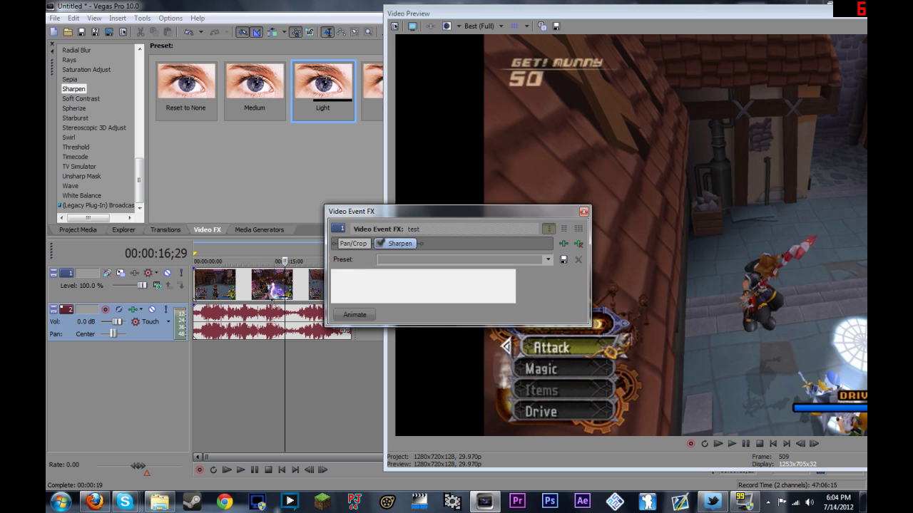
key("Escape")
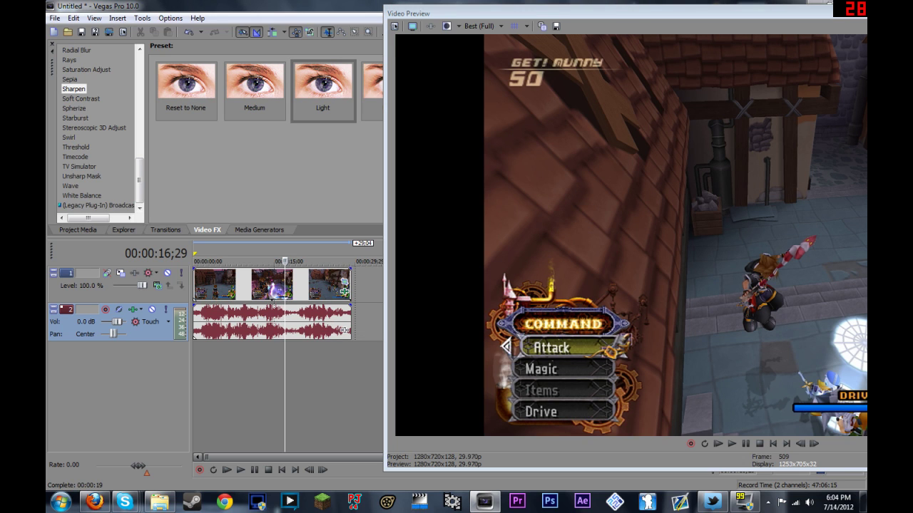
- Apply the Unsharp Mask effect with the Light preset to the clip, switching it off and on to compare
left_click(82, 176)
left_click(255, 89)
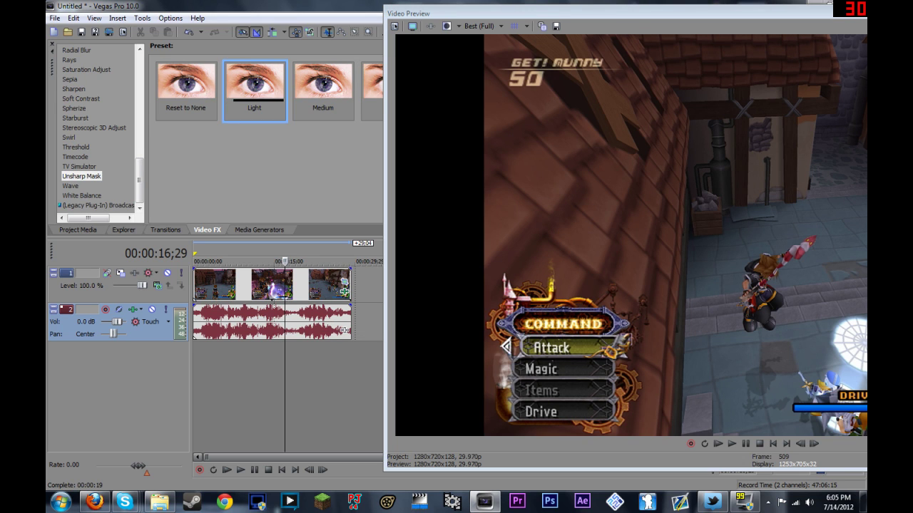
left_click_drag(255, 89, 313, 284)
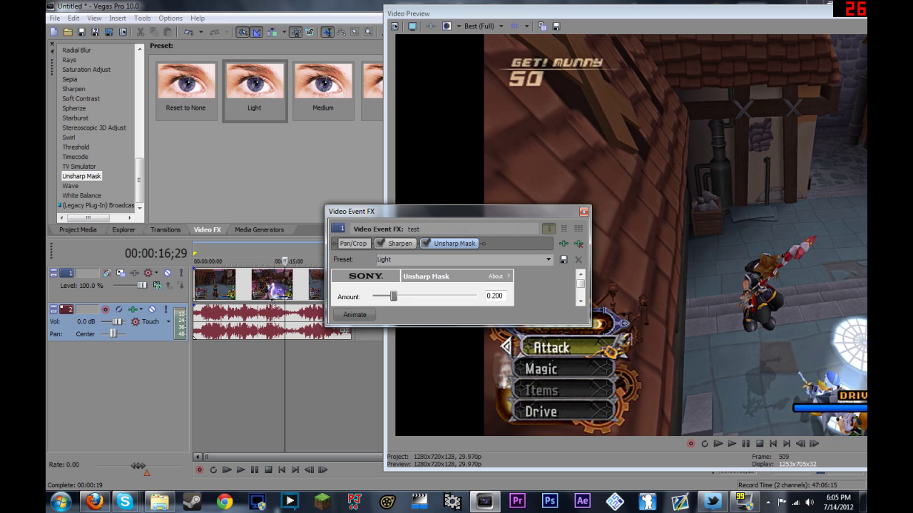
left_click(425, 243)
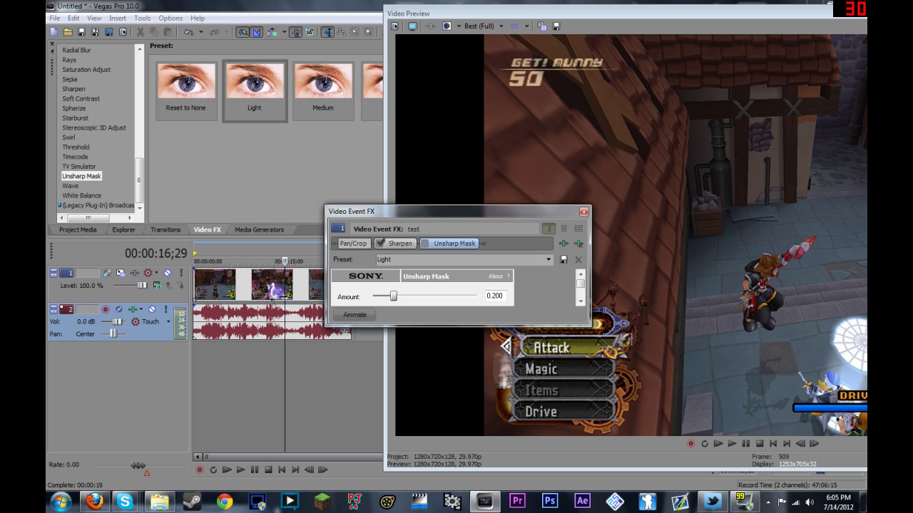
left_click(425, 243)
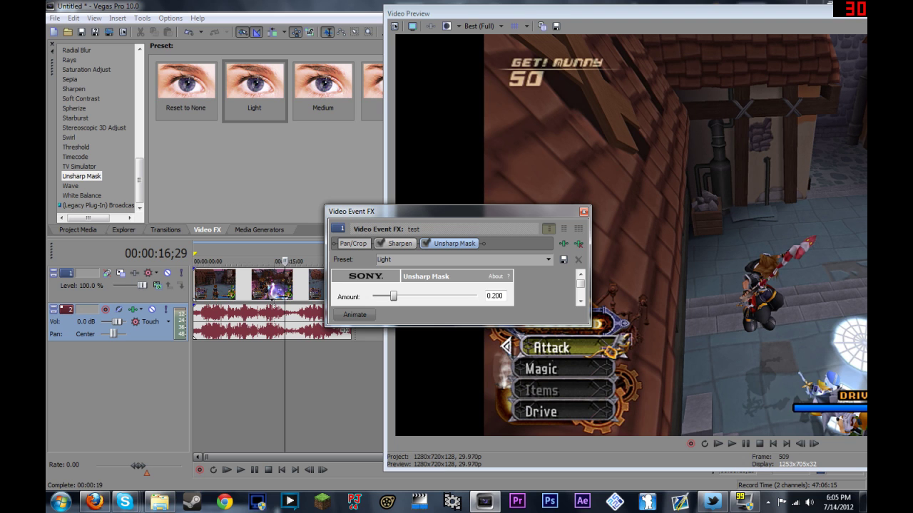
- Close the video event effects window and dock the floating video preview back into the main window
left_click(583, 212)
left_click_drag(493, 14, 197, 18)
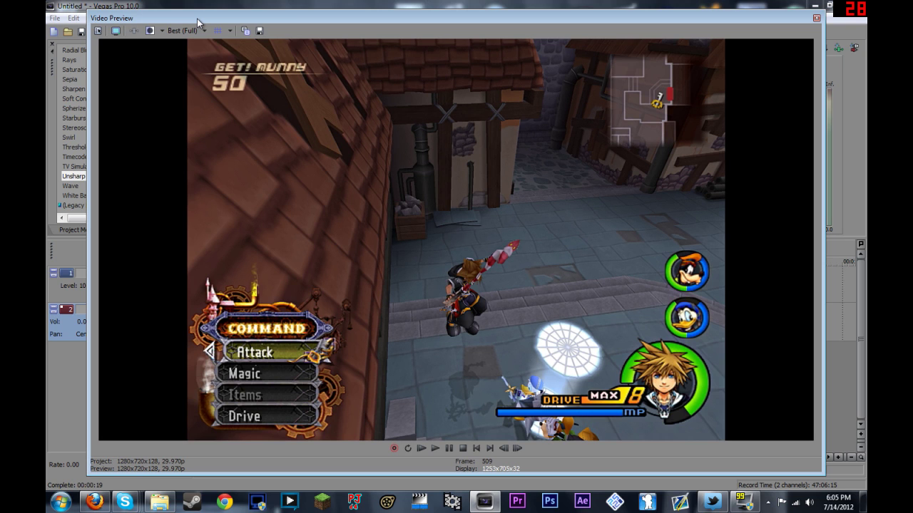
left_click_drag(197, 18, 471, 67)
- Start rendering the project as Video for Windows (*.avi) and open the custom settings of the HD template
left_click(109, 32)
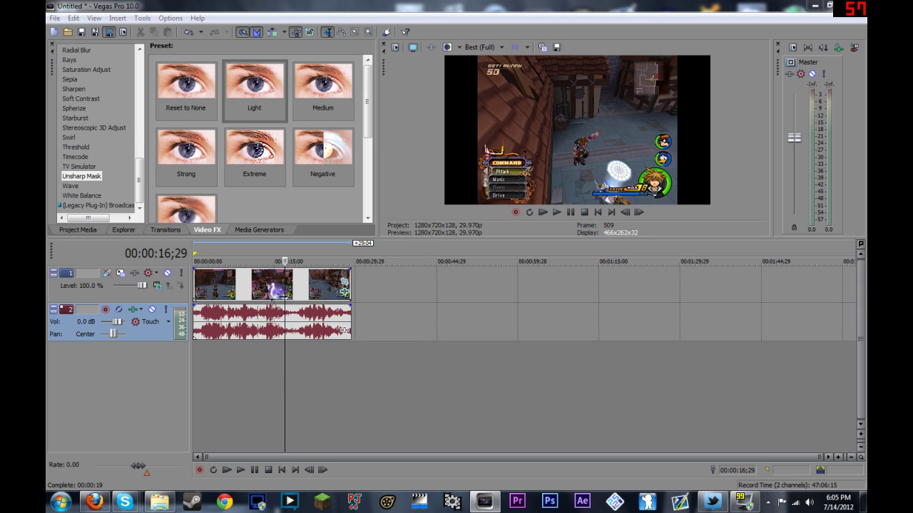
left_click(341, 243)
left_click(341, 244)
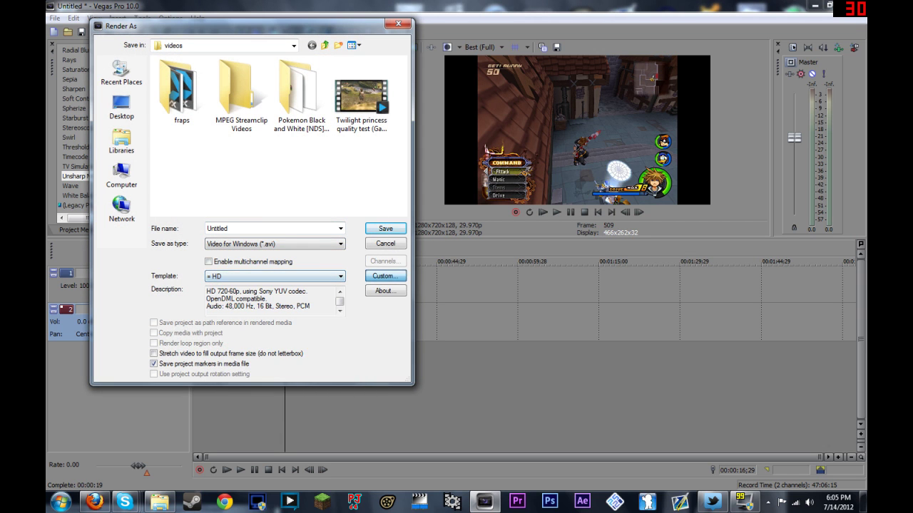
left_click(385, 276)
- Examine the template's frame size, frame rate, field order, pixel aspect ratio and video format options
left_click(340, 140)
left_click(340, 141)
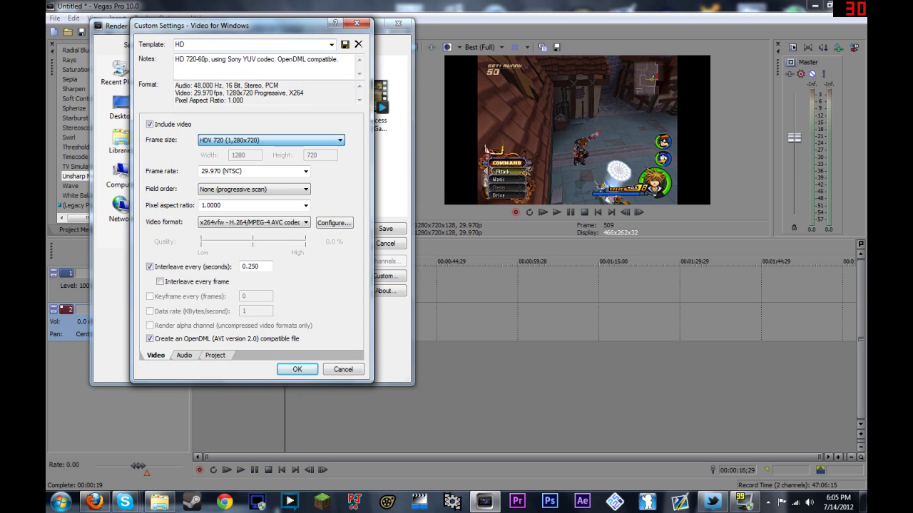
left_click(306, 172)
left_click(306, 171)
left_click(306, 189)
left_click(306, 189)
left_click(306, 206)
left_click(306, 206)
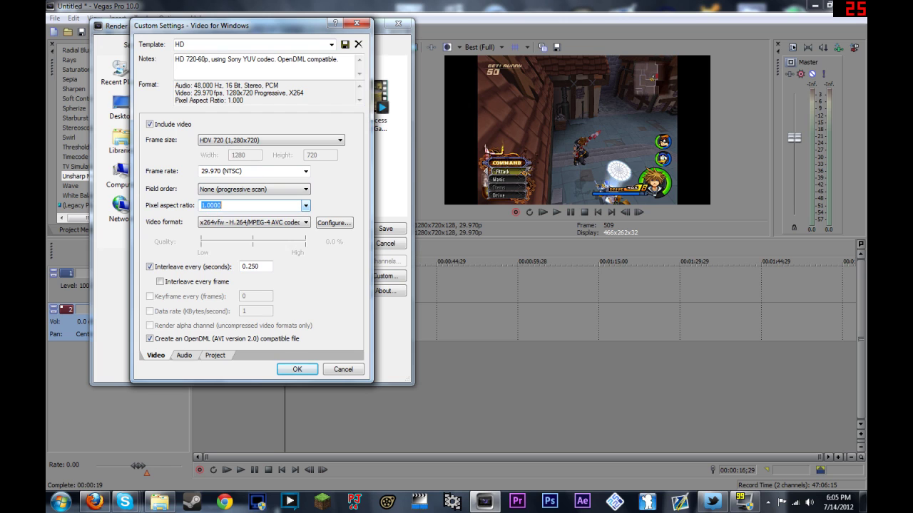
left_click(306, 223)
left_click(306, 223)
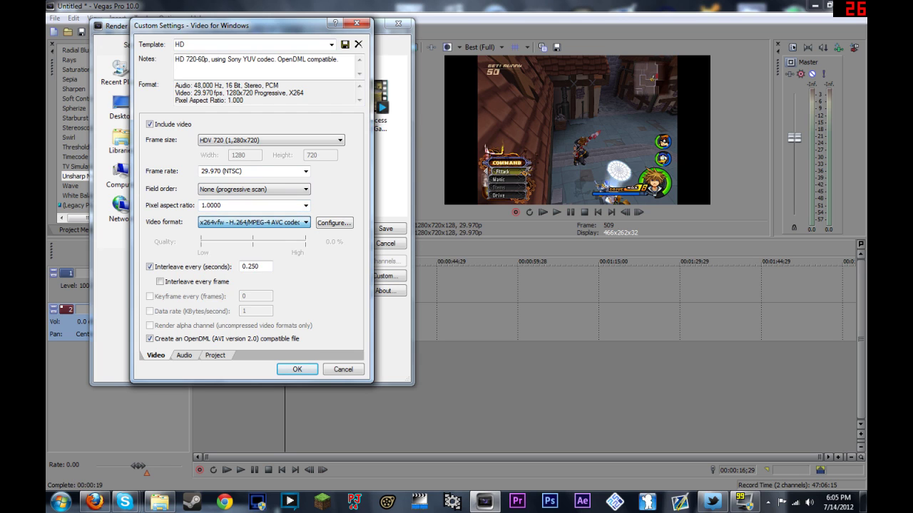
left_click(306, 223)
left_click(305, 222)
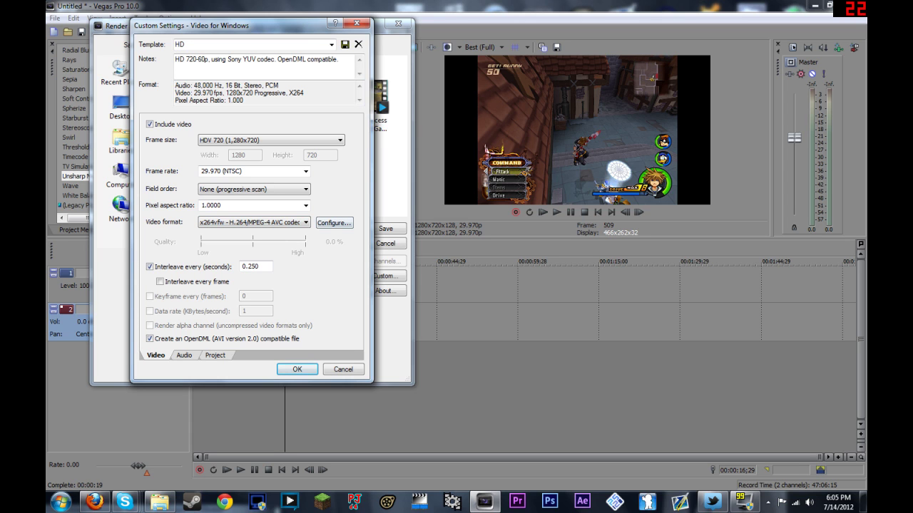
- Set the x264vfw codec's average bitrate to 4000 kbit/s and accept its configuration
left_click(334, 223)
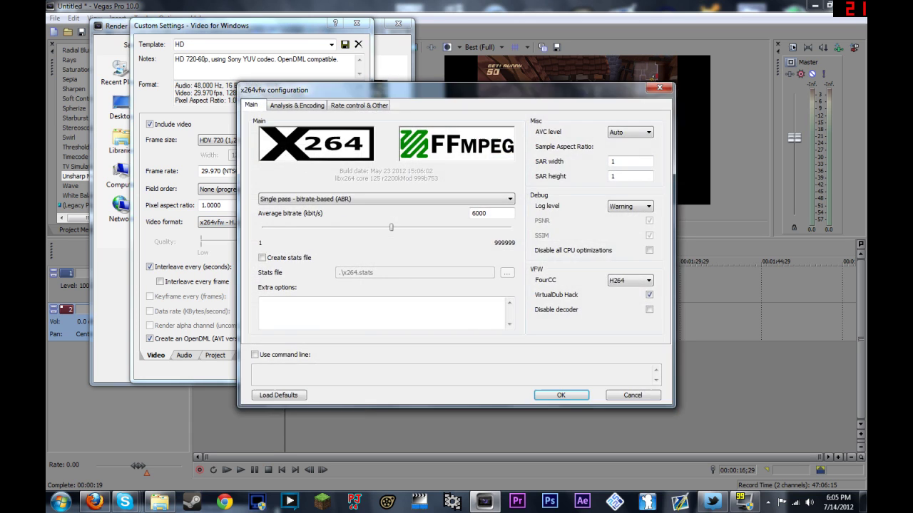
left_click_drag(399, 90, 410, 176)
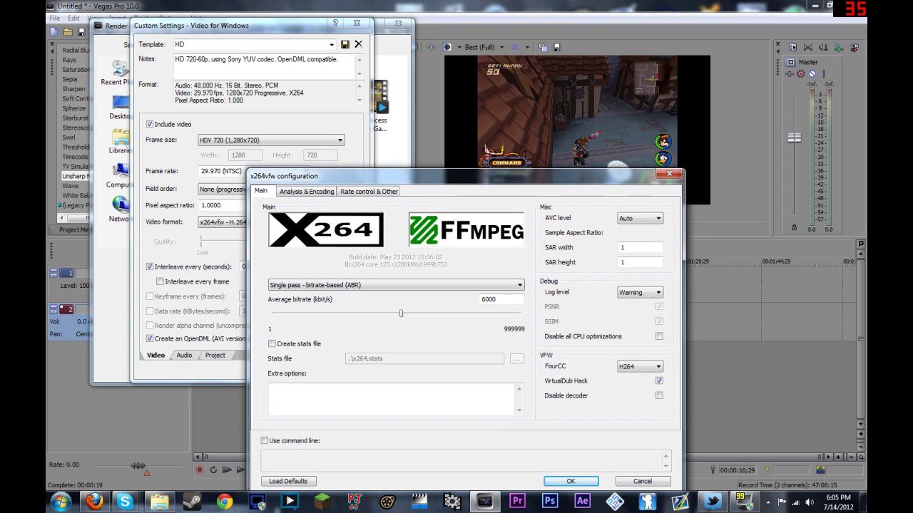
double_click(489, 300)
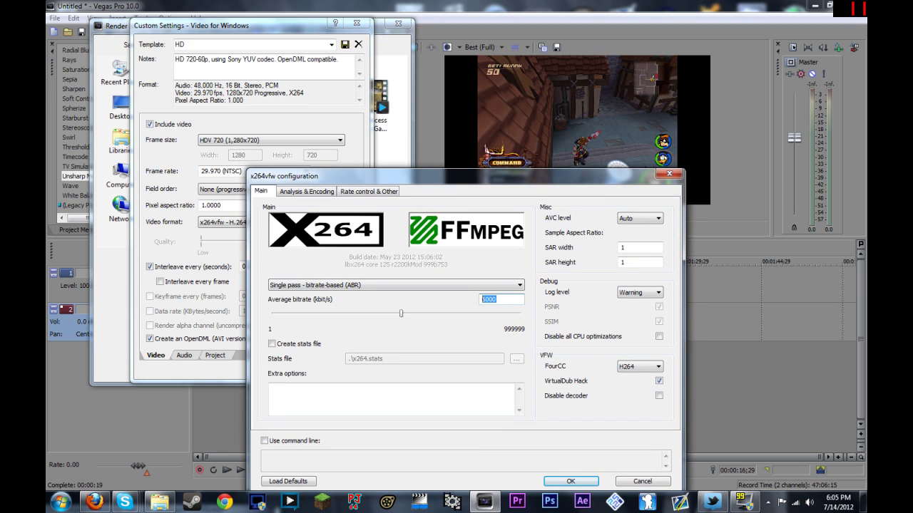
type("5")
key("BackSpace")
type("4000")
key("Return")
- Examine the render template's audio format and sample rate options, keeping PCM Uncompressed
key("ctrl+Tab")
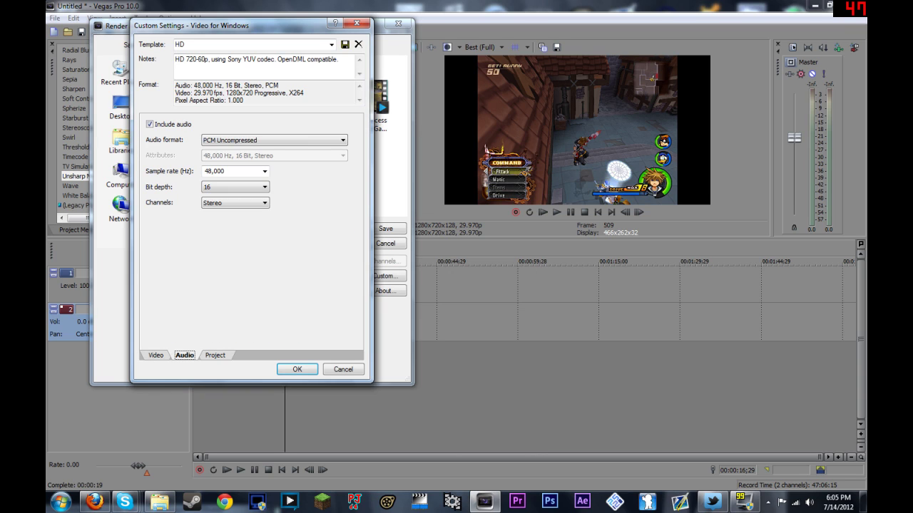
key("Tab")
key("Tab")
key("alt+Down")
key("Up")
key("Up")
key("Return")
key("Tab")
key("alt+Down")
key("Escape")
key("shift+Tab")
key("alt+Down")
key("Down")
key("Return")
key("alt+Down")
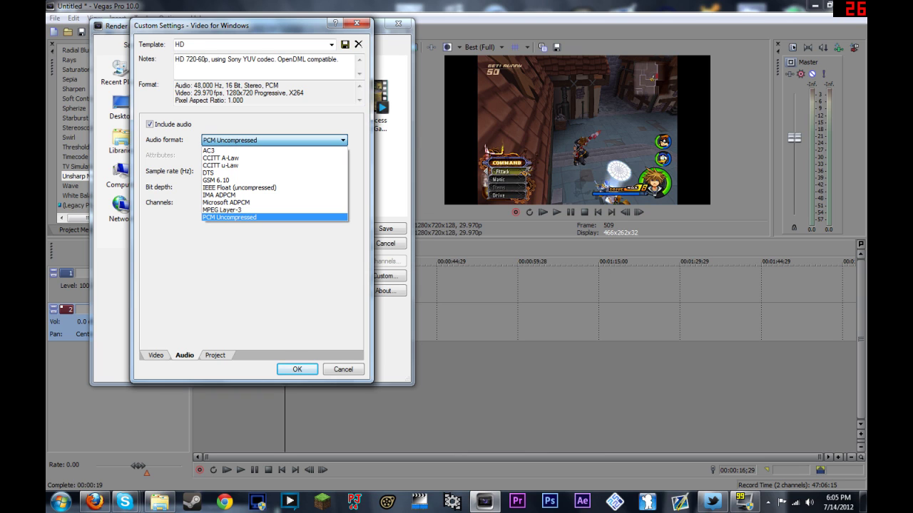
key("Escape")
- Set the render template's video rendering quality to Best and accept the custom settings
key("shift+Tab")
key("Right")
key("Tab")
key("alt+Down")
key("Down")
key("Down")
key("Down")
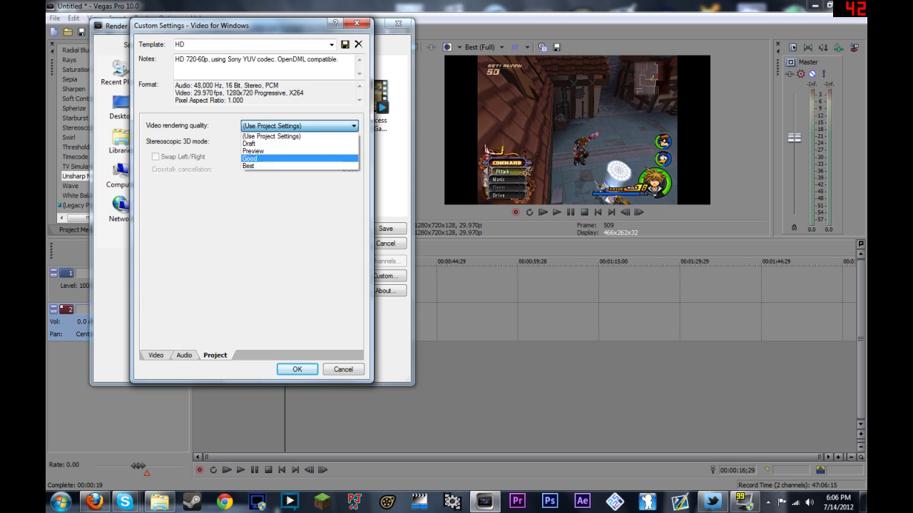
left_click(278, 166)
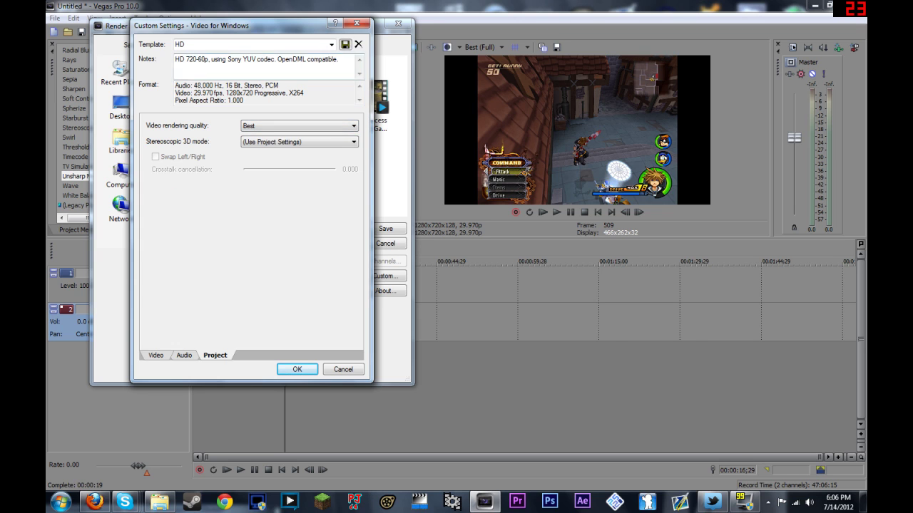
key("Return")
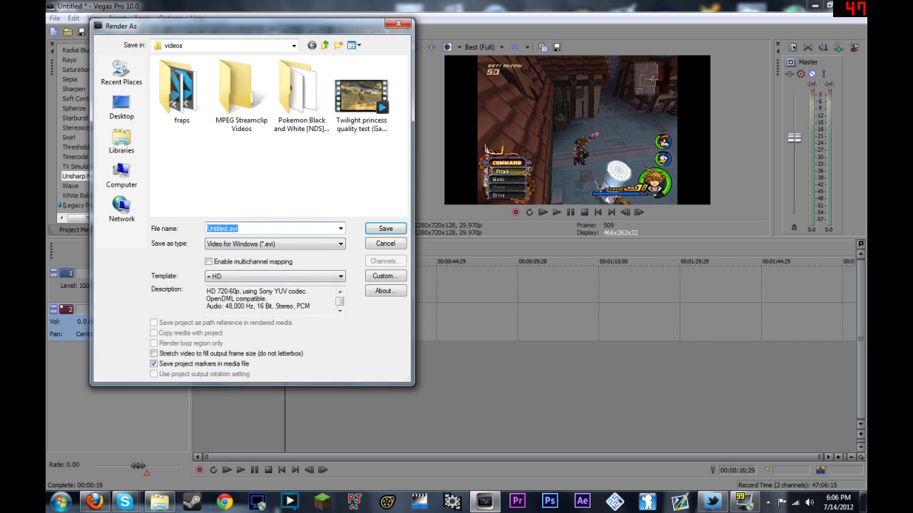
- Render the project to the videos folder as DERP HERP PERP and open the folder containing the finished file
type("DERP HERP PERP")
key("Return")
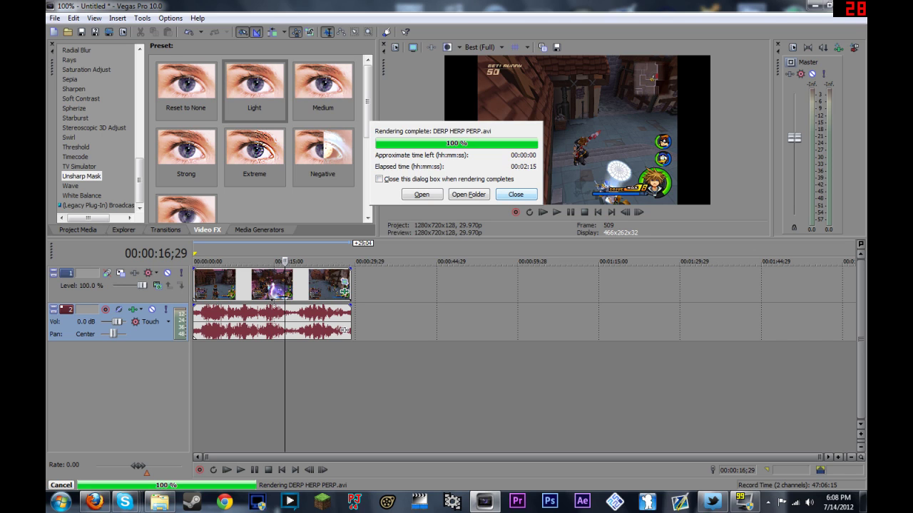
left_click(468, 194)
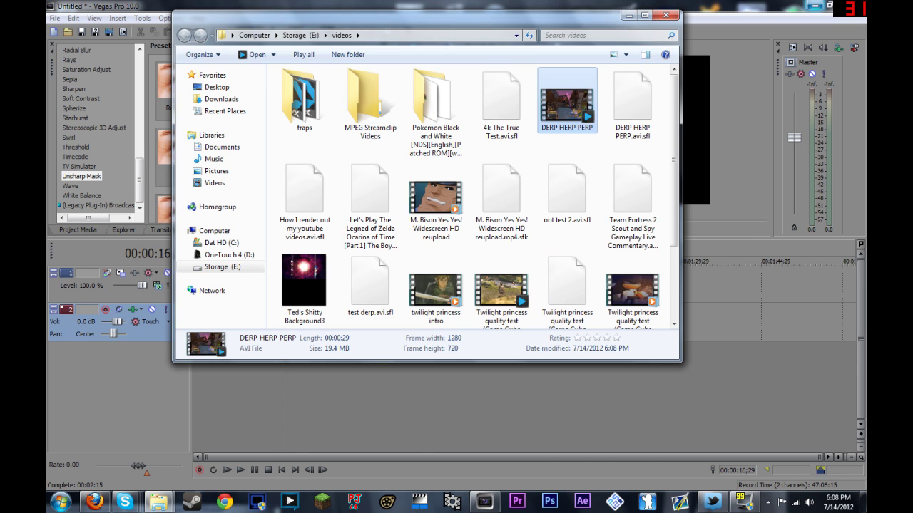
- Switch to Firefox and open YouTube's video upload page in a new tab
left_click(94, 501)
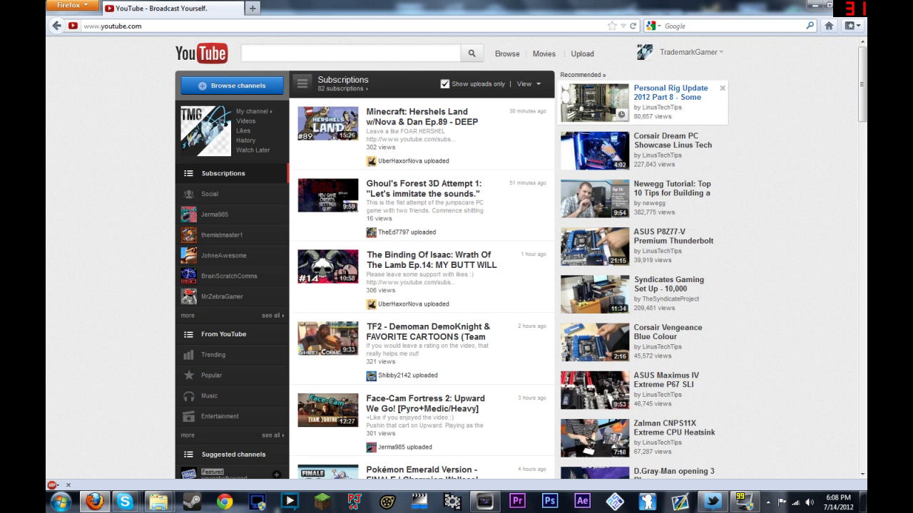
right_click(588, 51)
left_click(620, 56)
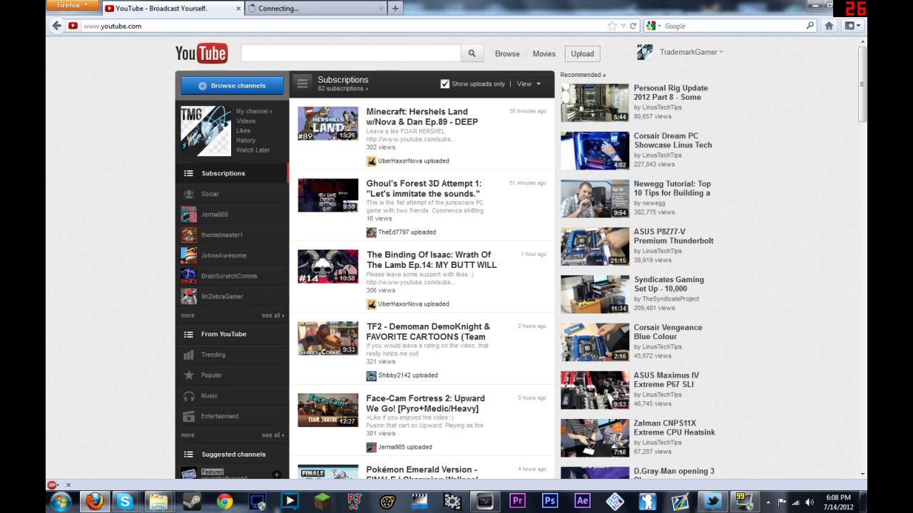
left_click(314, 8)
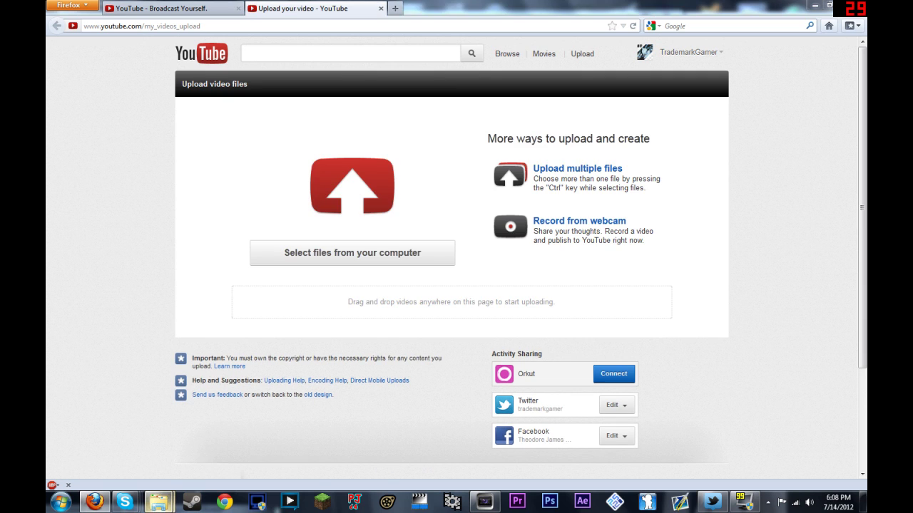
- Upload DERP HERP PERP.avi from the videos folder in Windows Explorer to the YouTube upload page
mouse_move(158, 502)
left_click(271, 428)
left_click_drag(428, 15, 635, 17)
left_click_drag(773, 107, 264, 152)
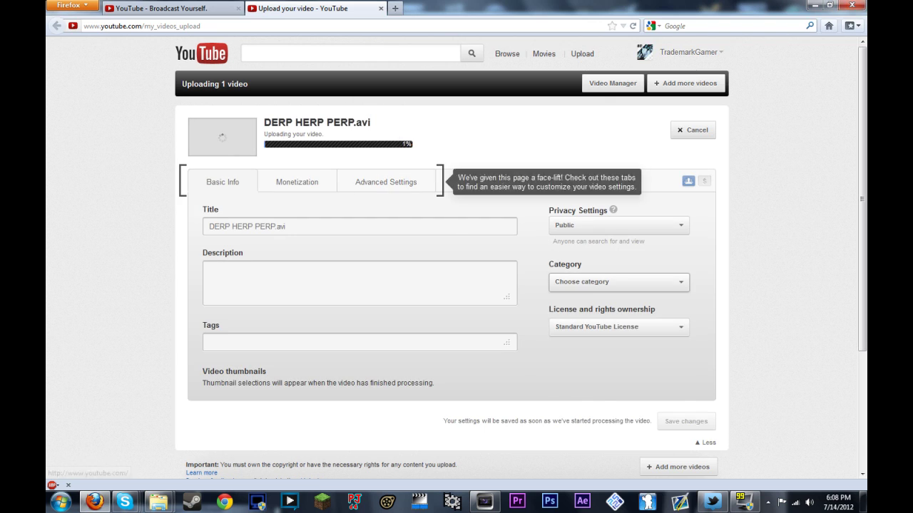
- Set the uploaded video's category to Gaming and its privacy to Unlisted
left_click(618, 281)
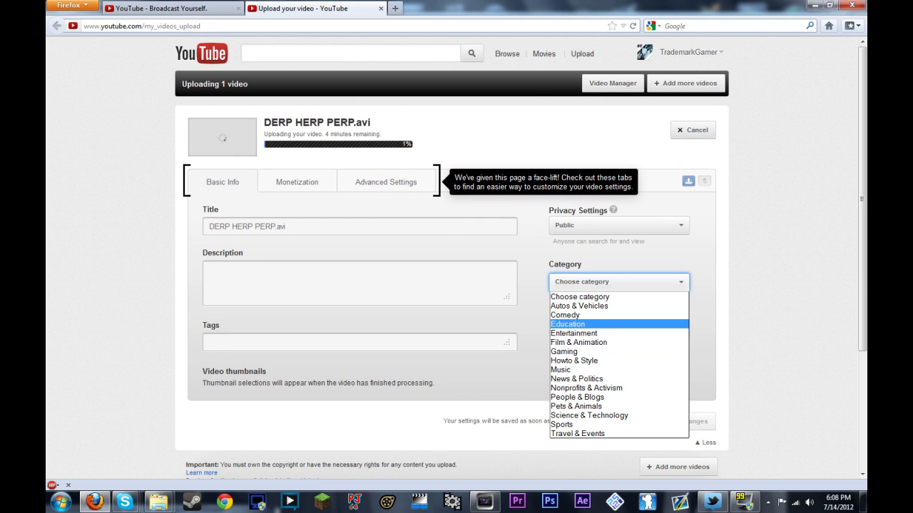
left_click(563, 351)
left_click(618, 225)
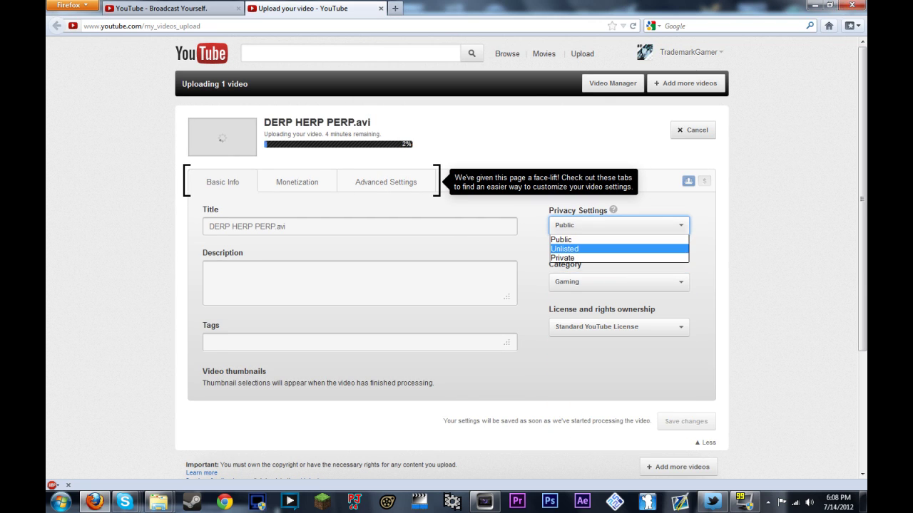
left_click(570, 248)
- Enter "Final Product" as the uploaded video's description
left_click(209, 270)
type("F")
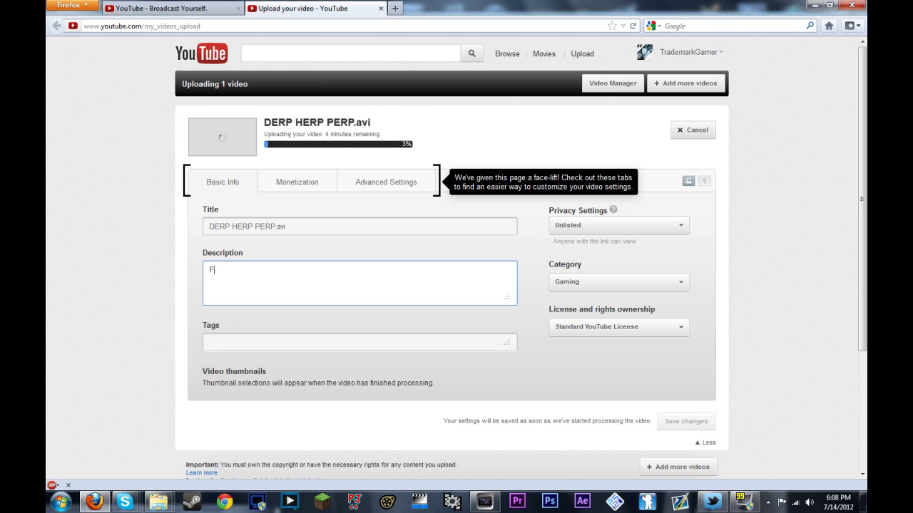
type("inal Prioduct")
- Remove the .avi extension from the uploaded video's title and select the remaining title text
left_click(286, 227)
key("BackSpace")
key("BackSpace")
key("BackSpace")
key("BackSpace")
key("ctrl+a")
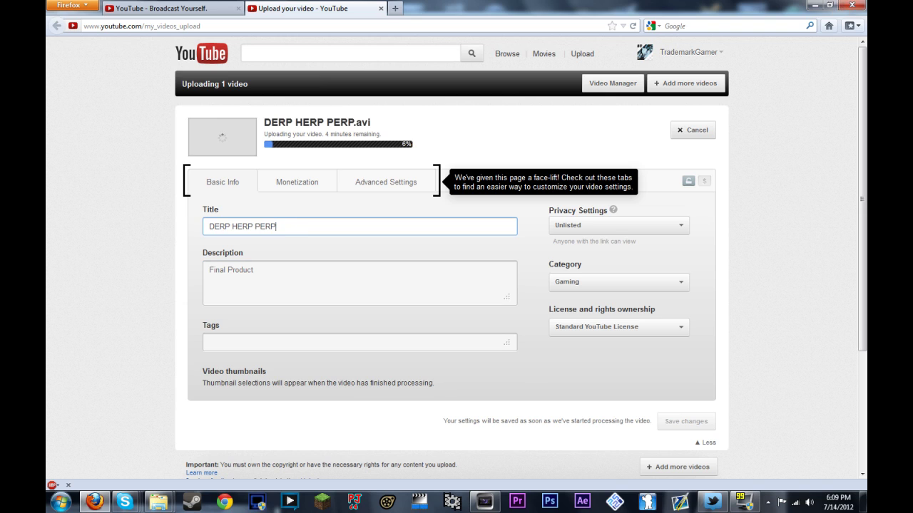